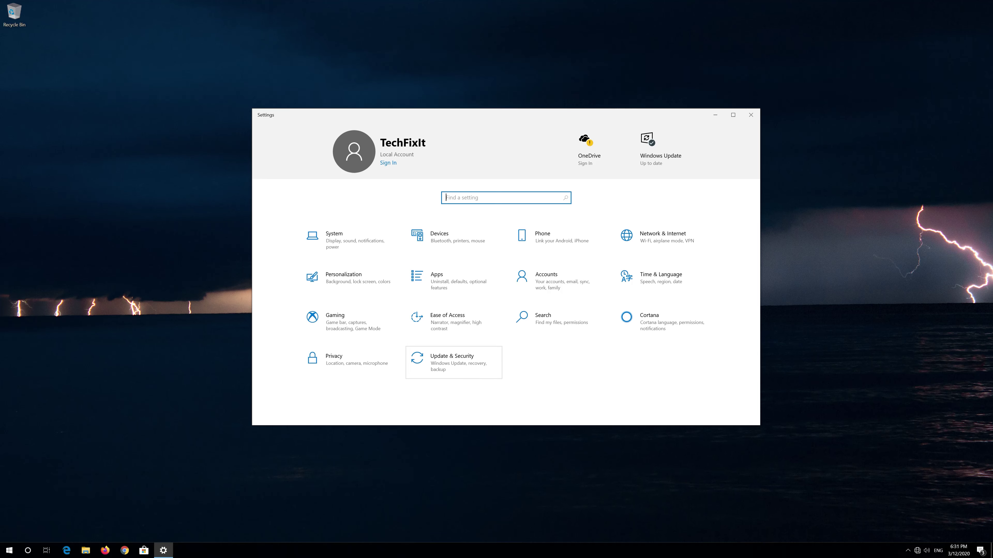
Run the Internet Connections troubleshooter from the Update & Security troubleshooting settings
click(442, 369)
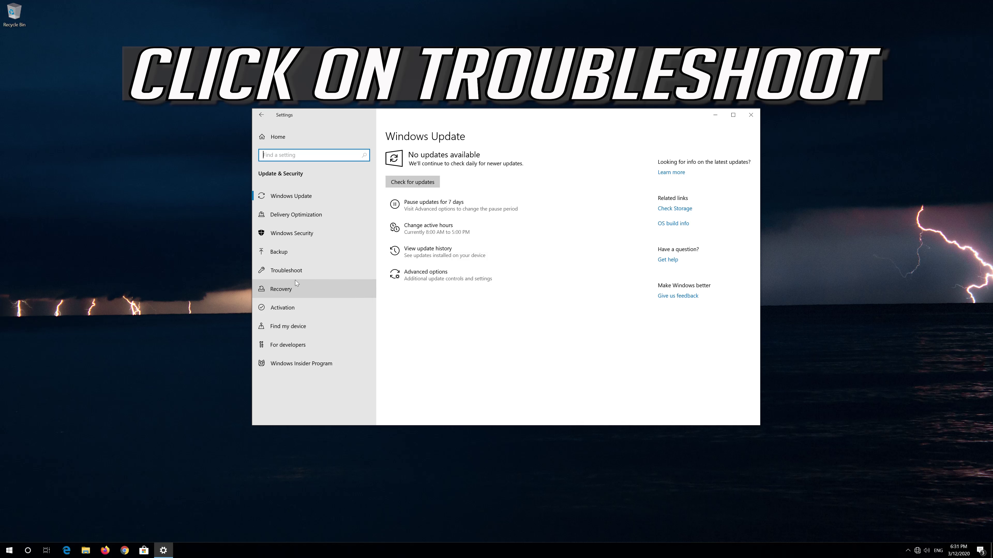
click(321, 270)
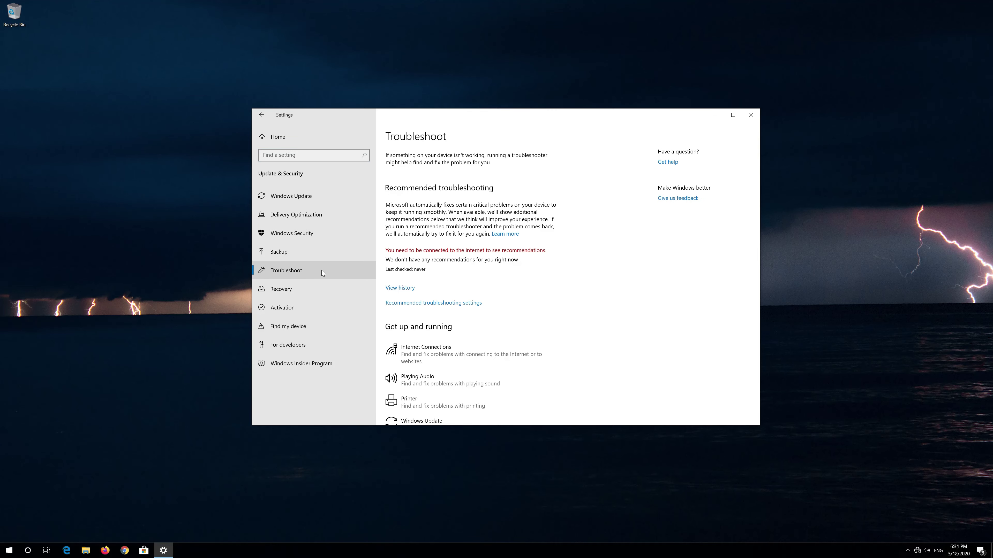
click(467, 359)
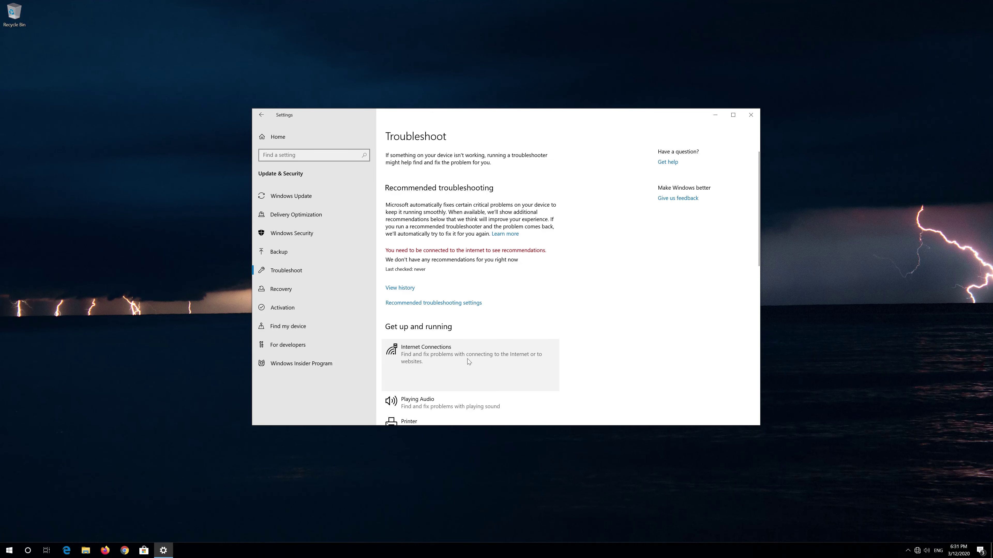
click(523, 379)
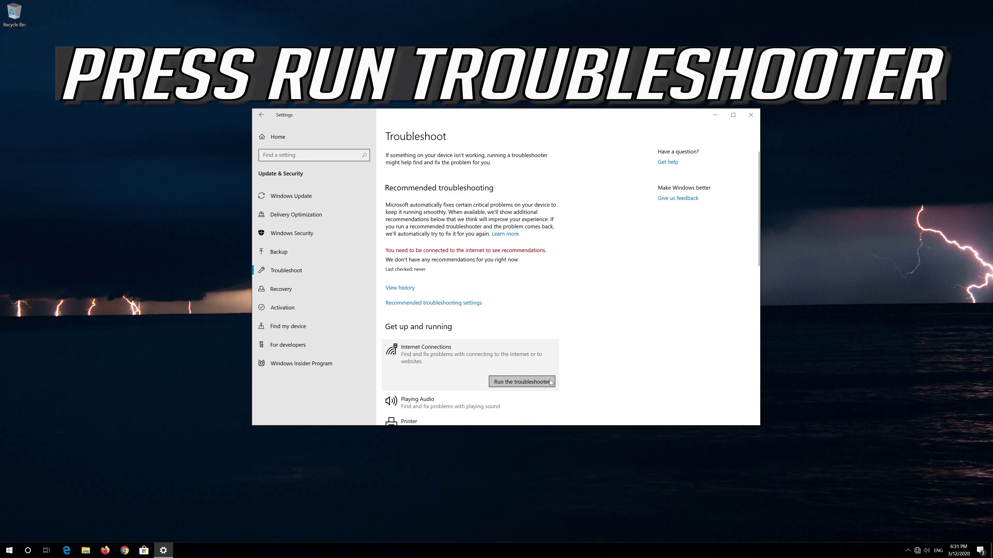
click(516, 380)
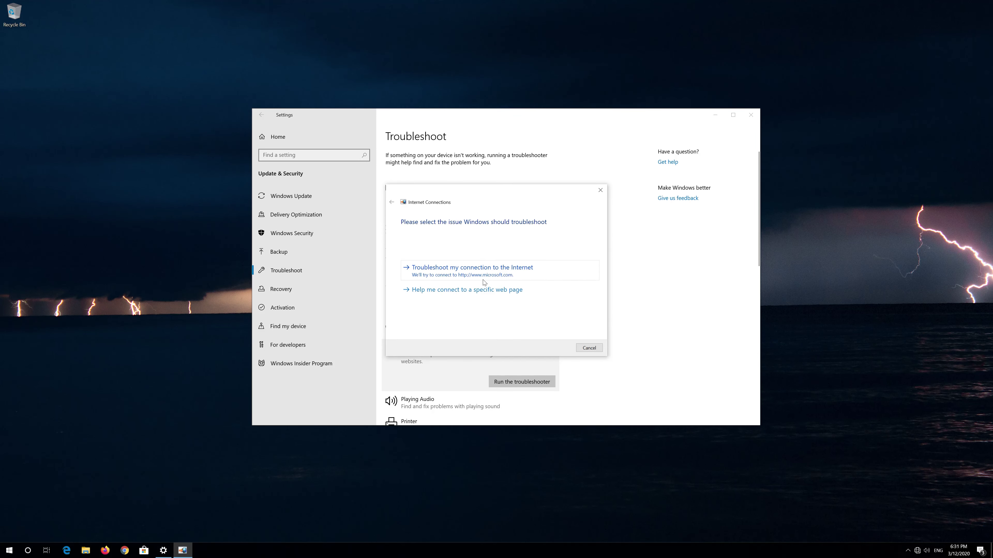
Troubleshoot the connection to the Internet, apply the repairs as an administrator, and close the troubleshooter and Settings
click(515, 274)
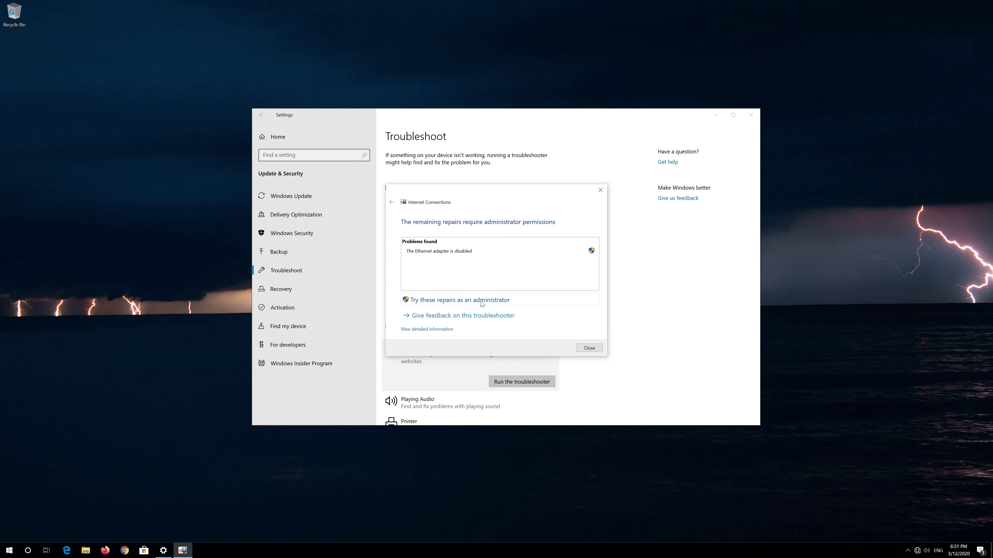
click(495, 300)
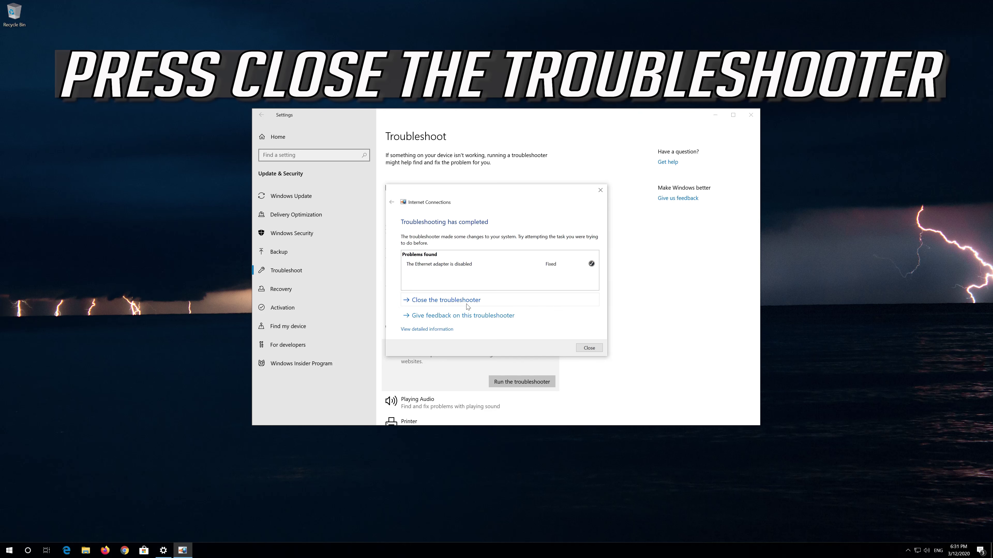
click(496, 304)
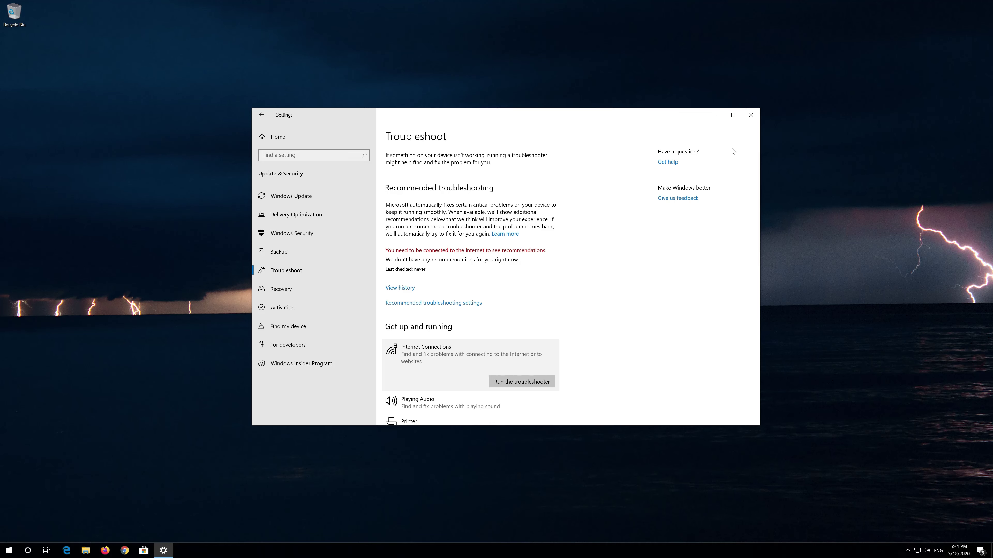
click(750, 115)
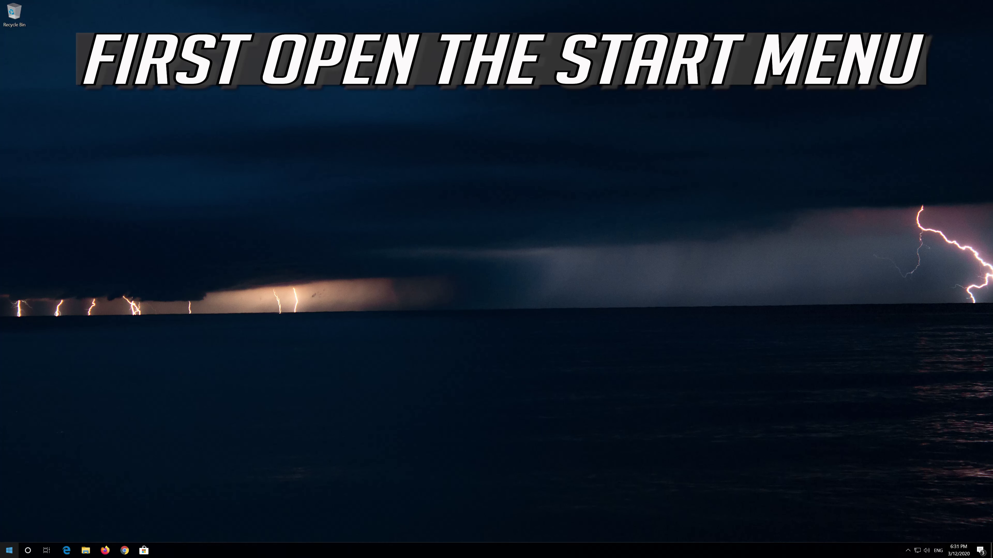
Reopen Settings and go to the Network reset page under Network & Internet
click(9, 551)
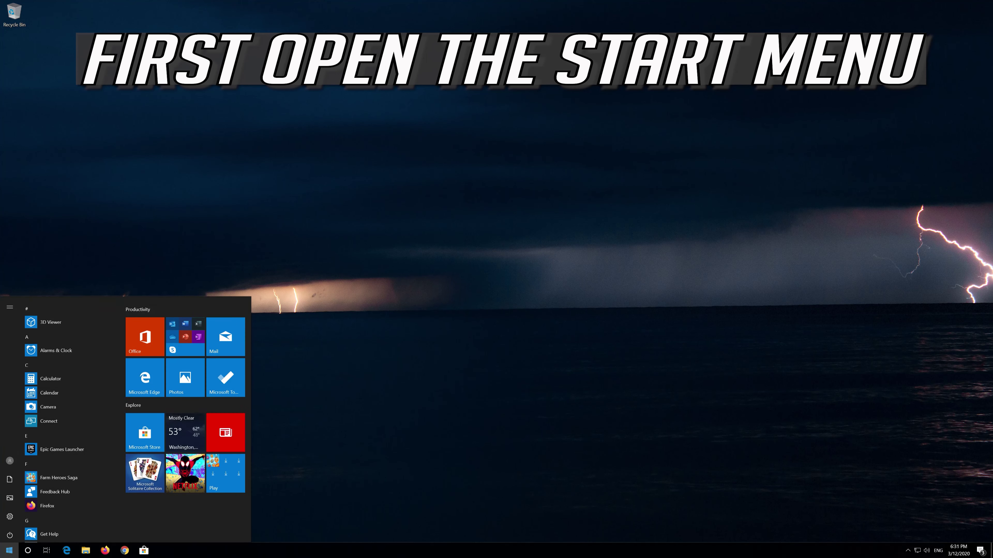
mouse_move(9, 515)
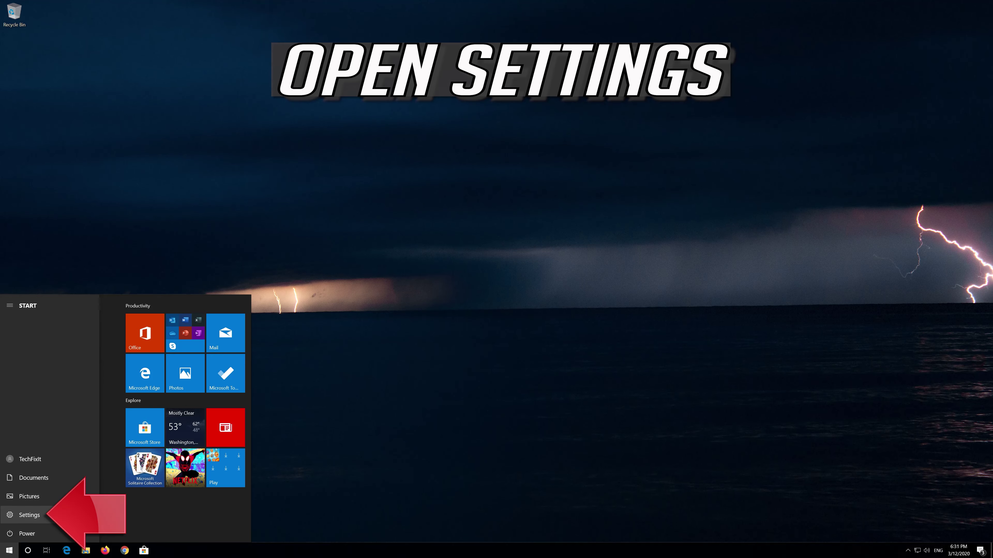
click(32, 516)
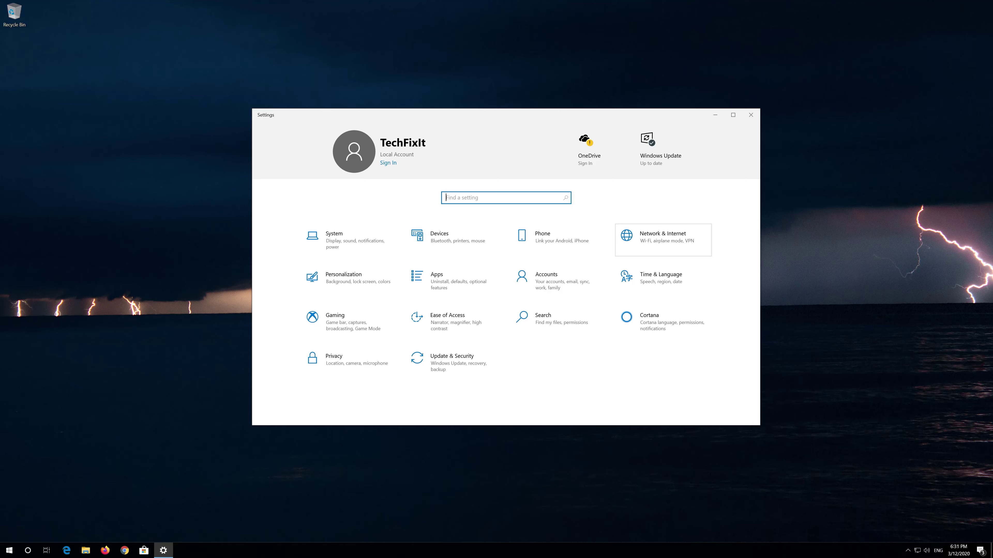
click(660, 241)
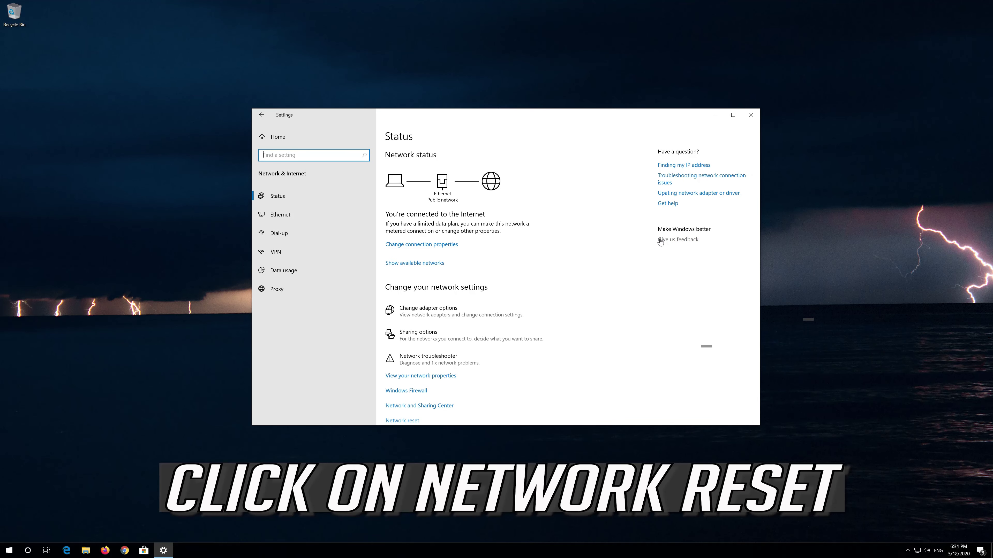
scroll(477, 276, down, 2)
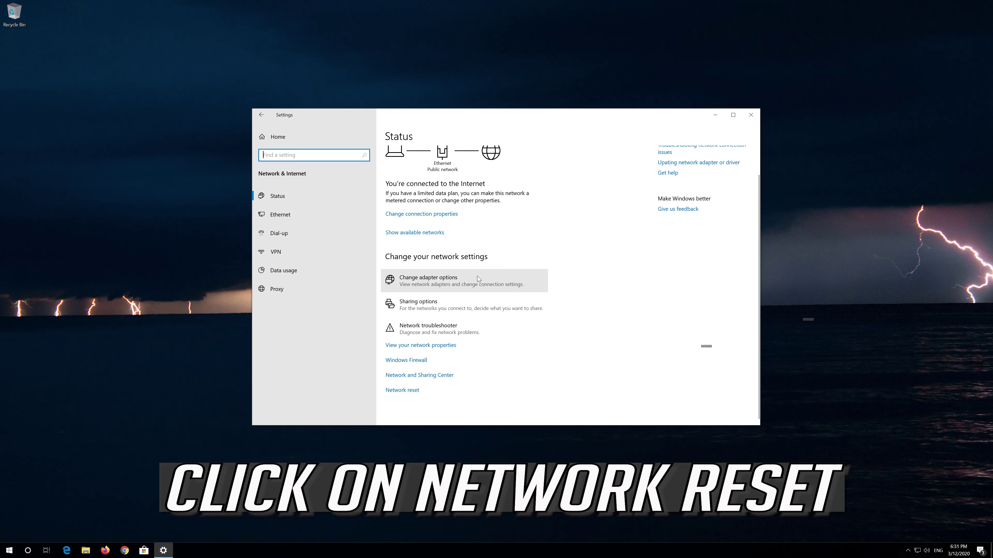
click(409, 390)
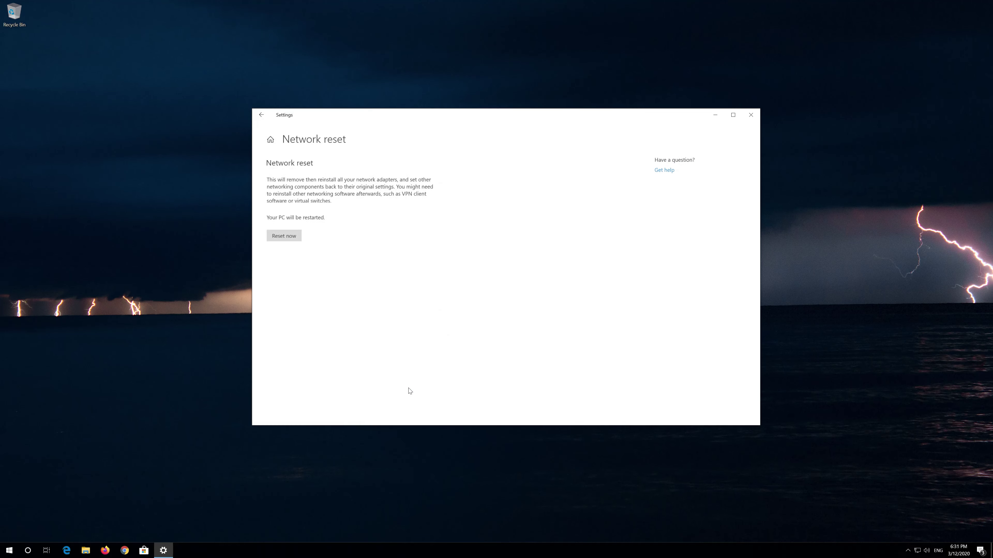
Reset all network settings, confirm the reset, dismiss the sign-out notice and close Settings
click(271, 238)
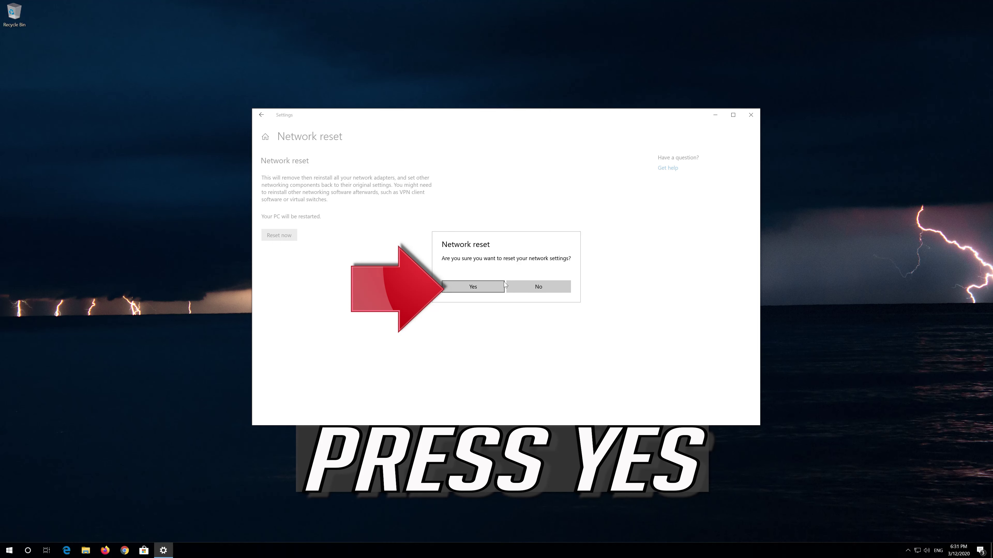
click(472, 287)
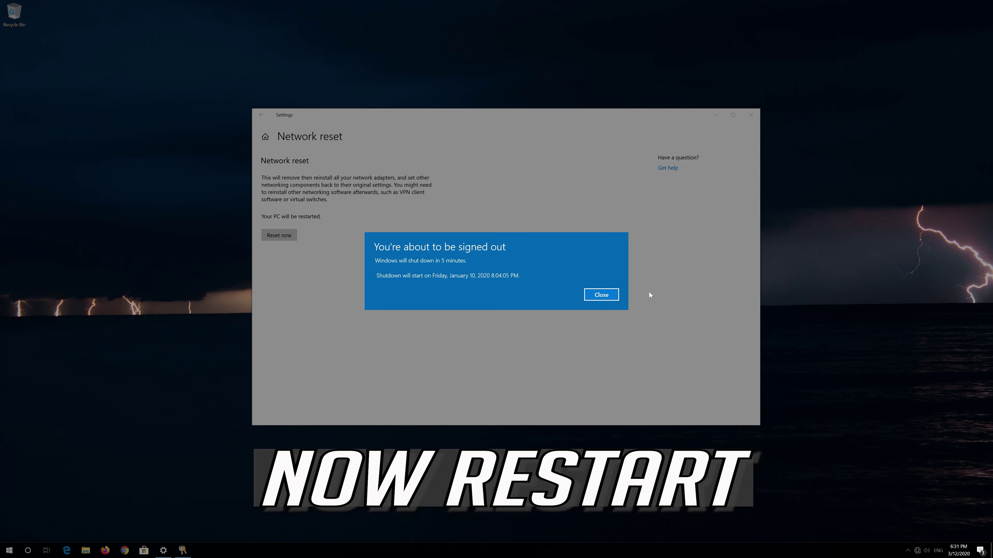
click(616, 297)
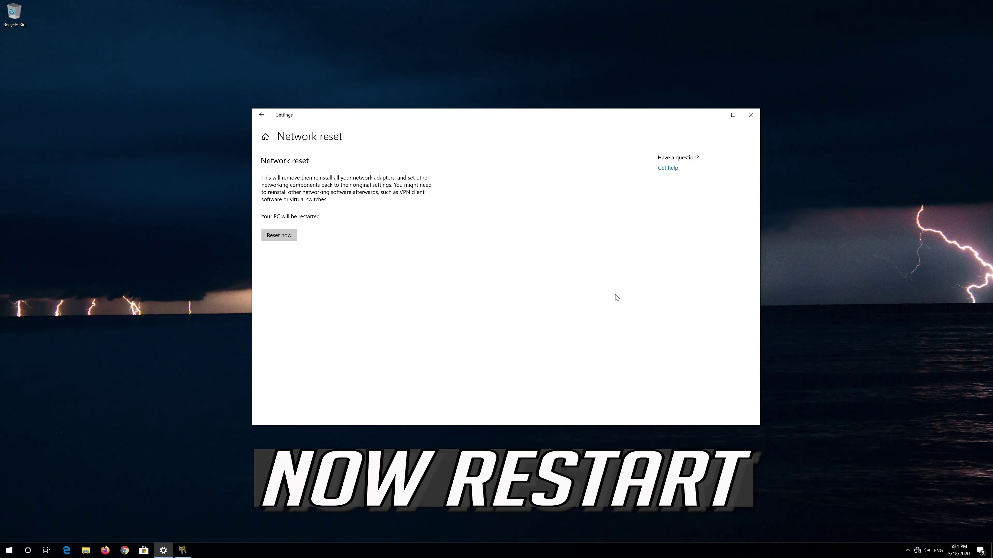
click(751, 115)
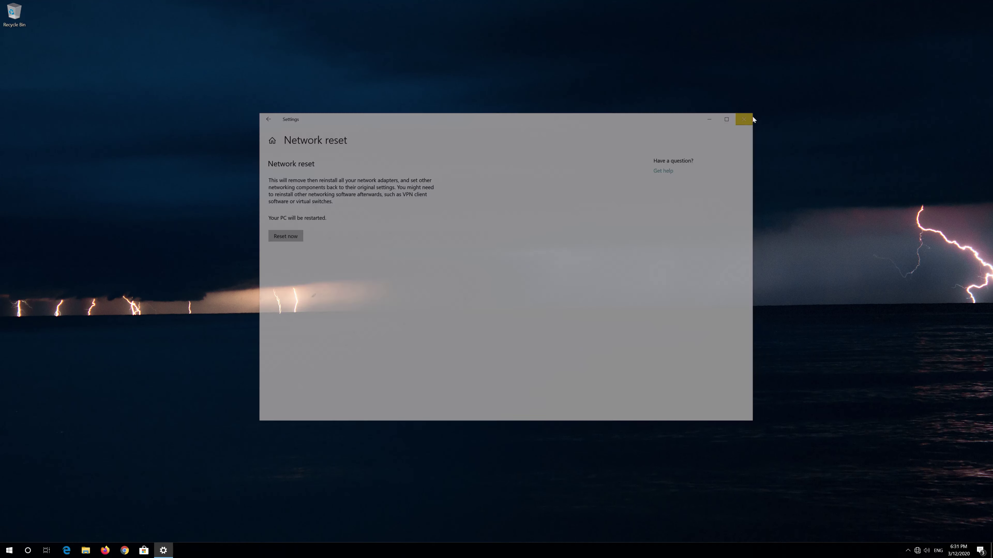
Restart the computer and allow the PC to be discoverable by other devices on the network
click(2, 553)
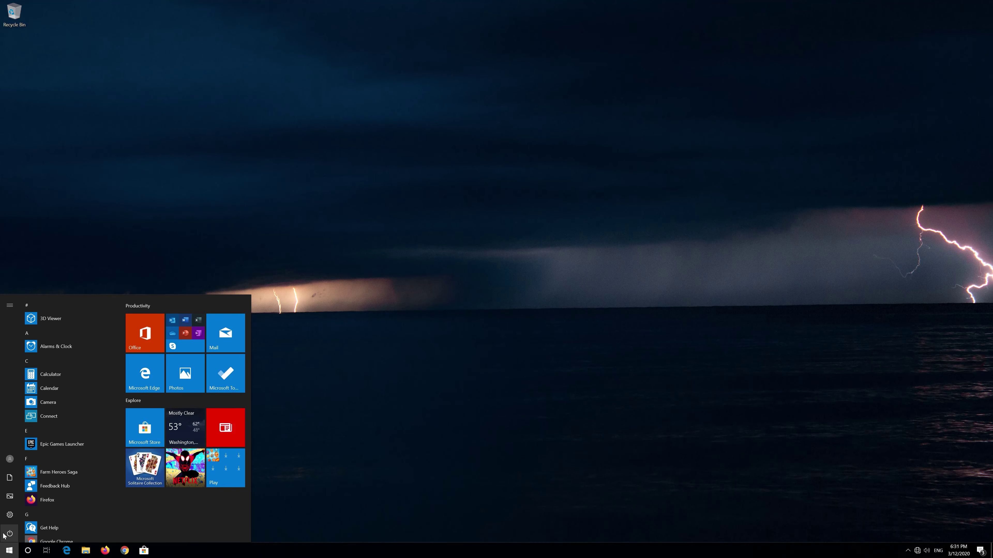
mouse_move(10, 531)
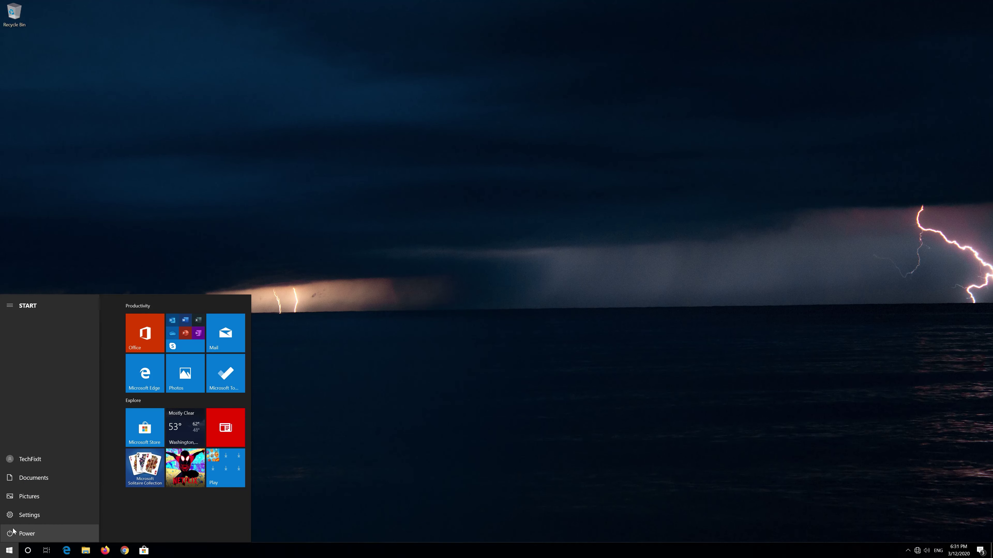
click(13, 531)
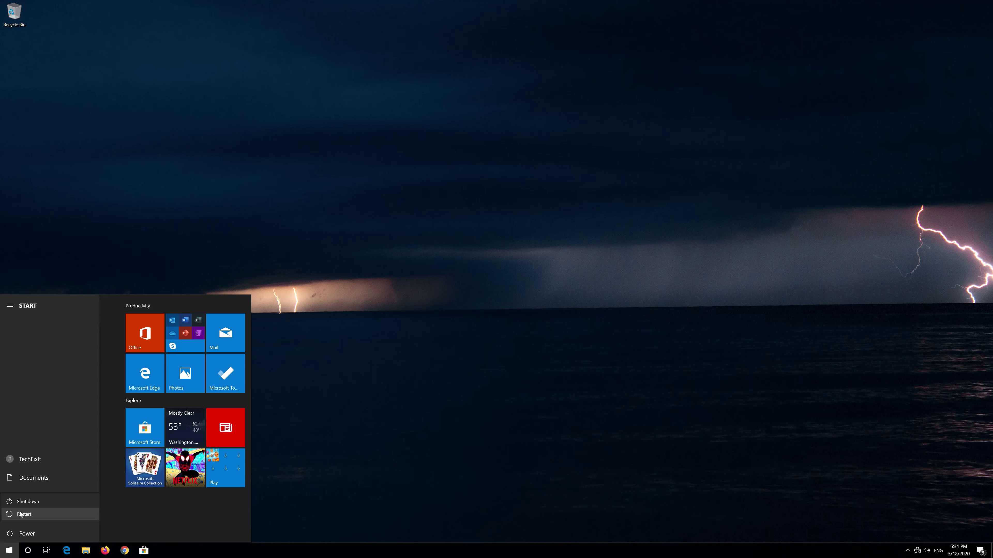
click(21, 514)
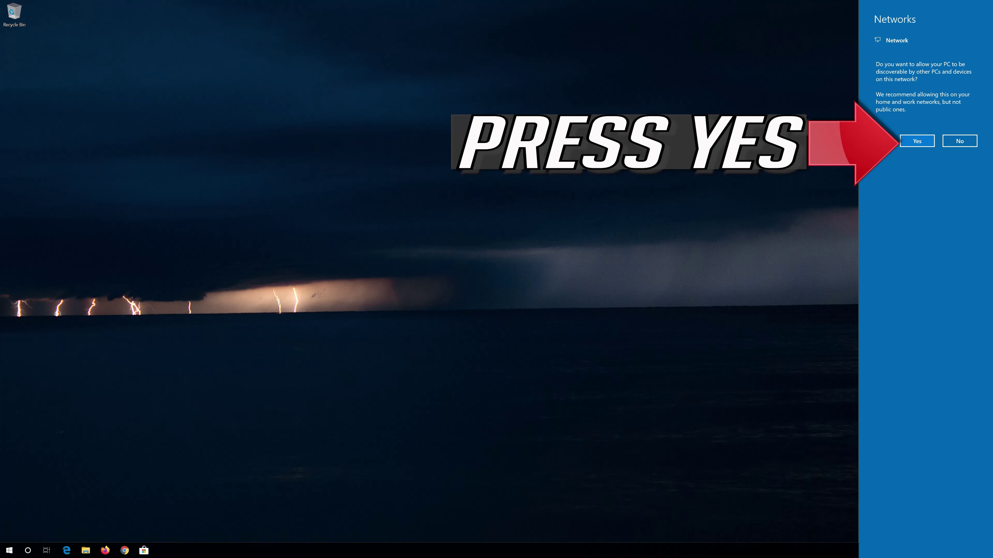
click(914, 144)
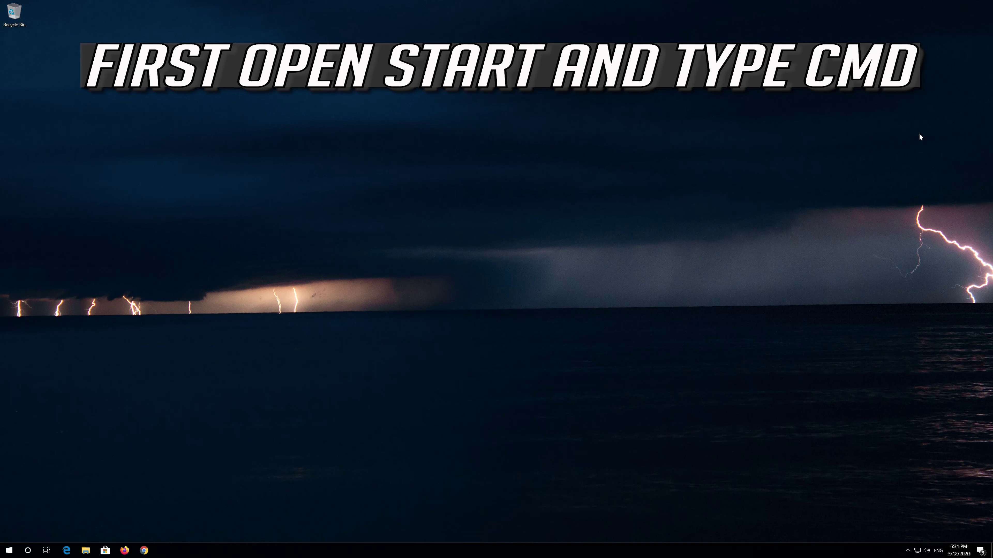
Search for cmd and run Command Prompt as administrator, allowing it to make changes to the device
key(super)
text(cmd)
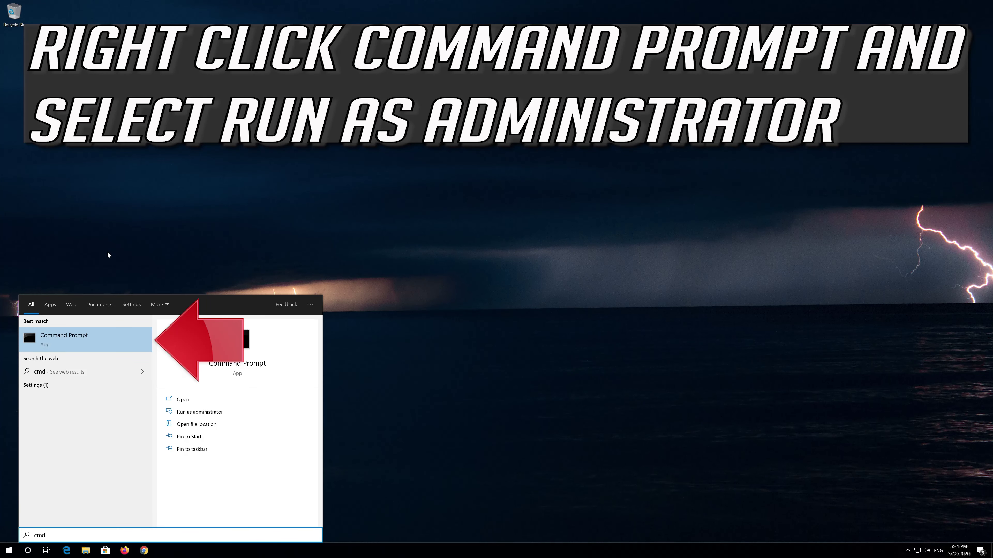
right_click(100, 344)
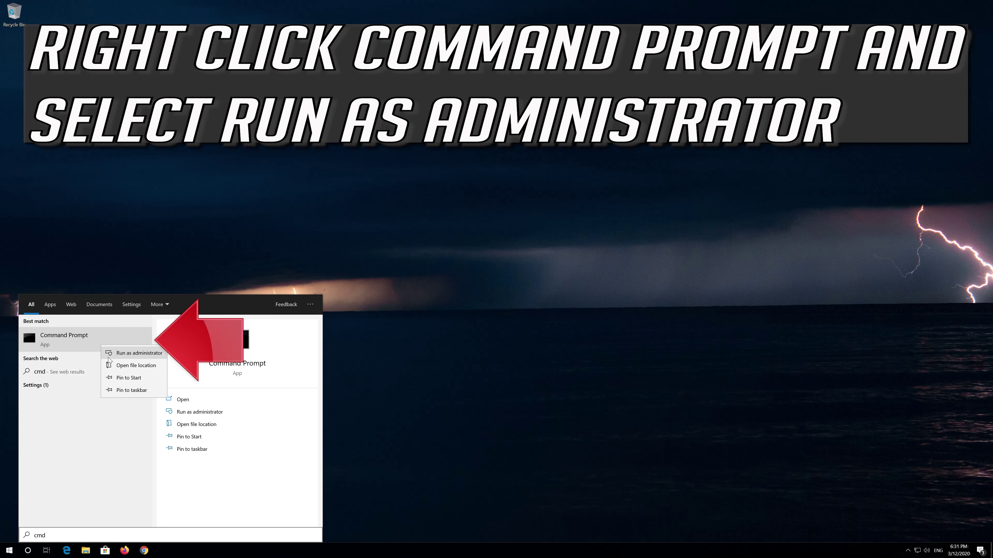
click(157, 354)
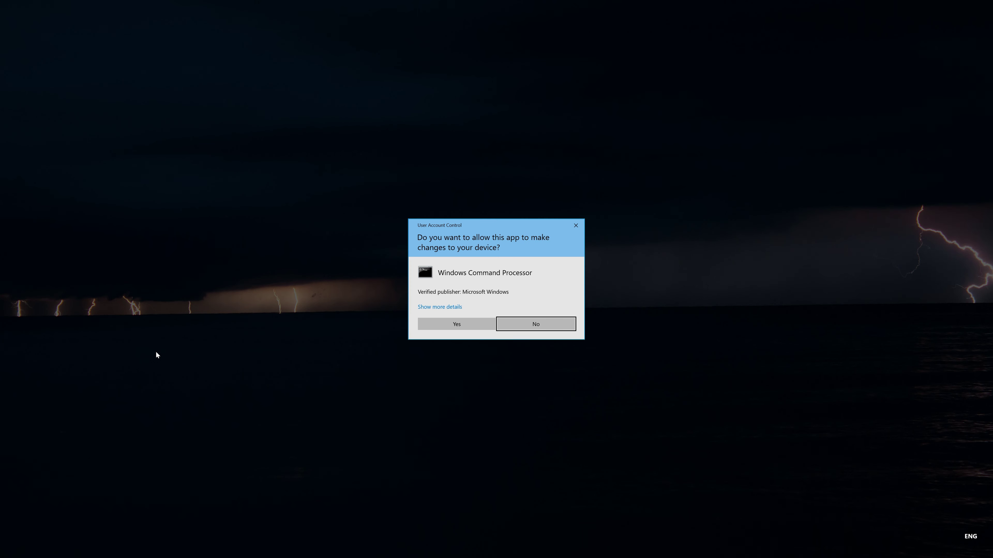
click(463, 325)
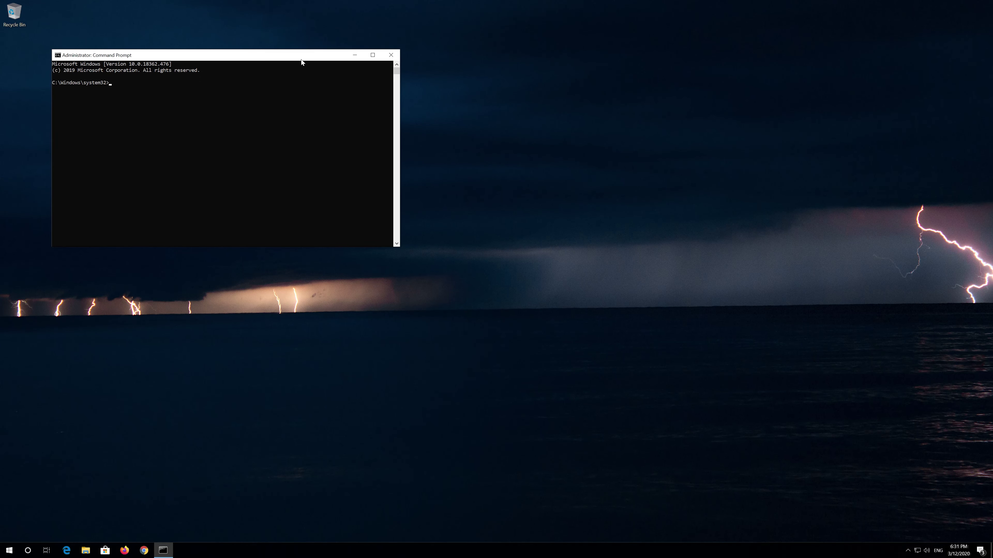
Move the Command Prompt window to the middle of the desktop and enlarge it slightly
drag(301, 59, 530, 162)
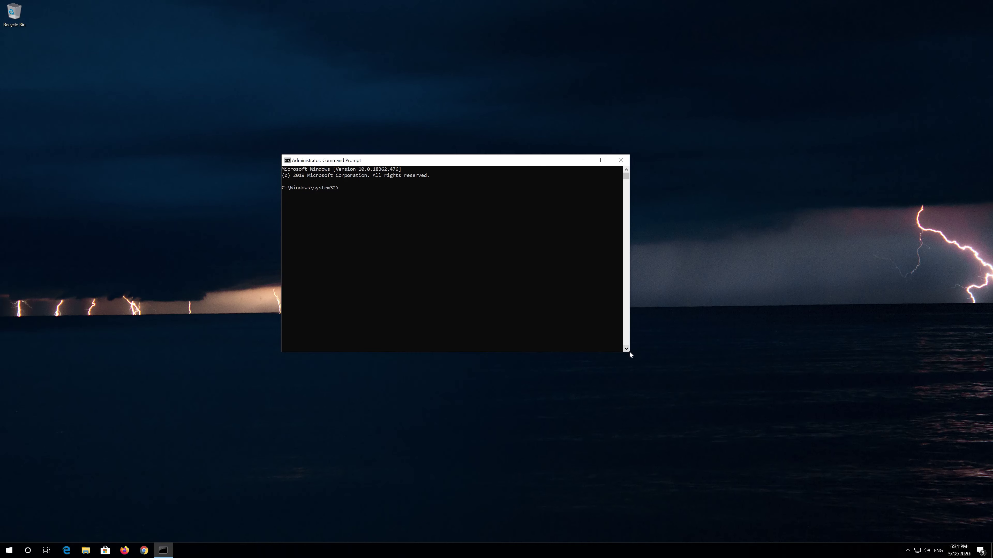
drag(629, 352, 688, 373)
drag(544, 161, 554, 149)
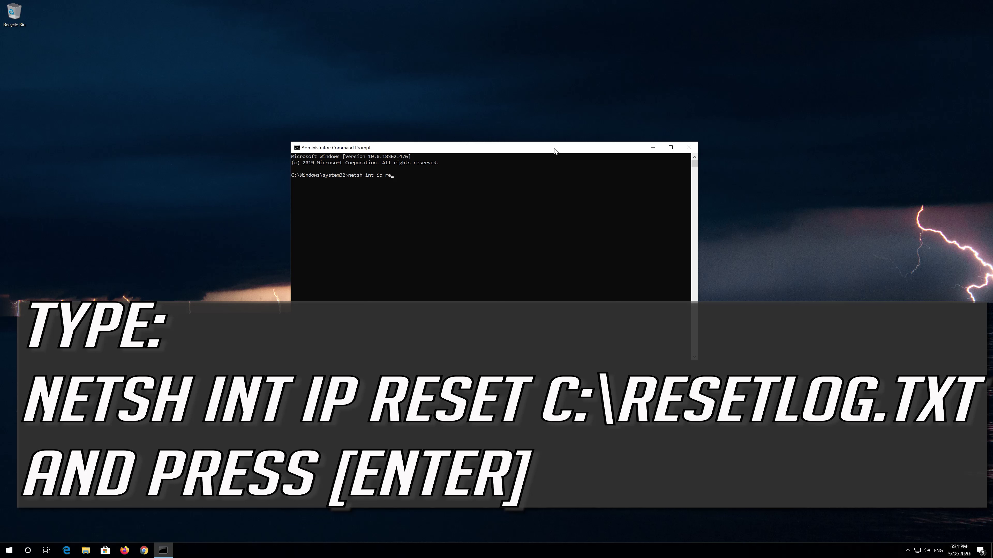
Reset the TCP/IP stack with the command netsh int ip reset C:\resetlog.txt
text(t C:\r)
text(esetlog.txt)
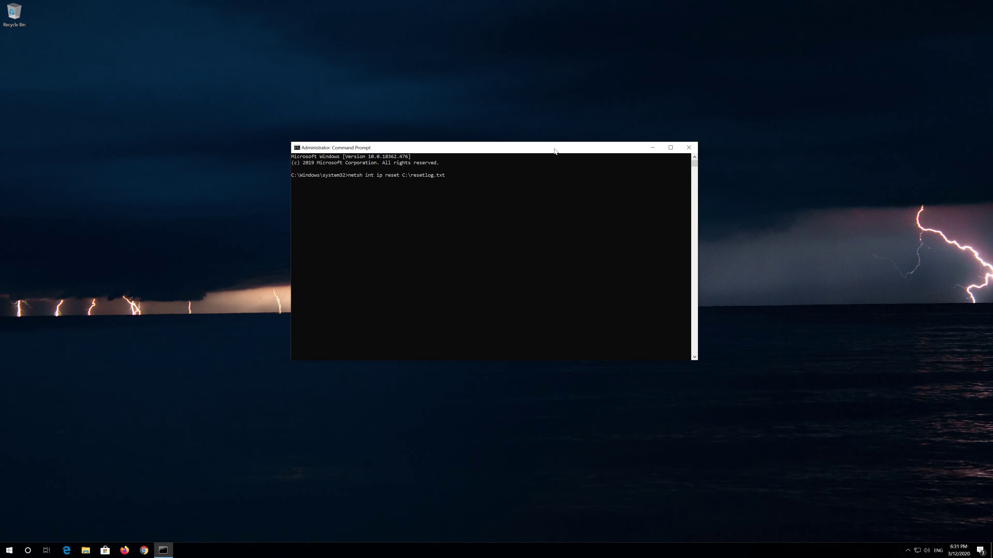
key(Return)
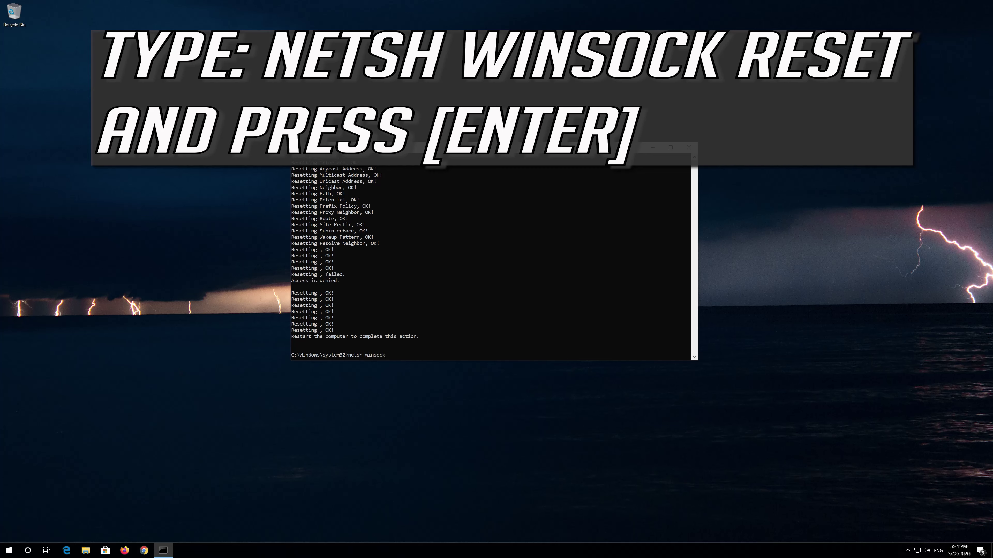
Run netsh winsock reset and ipconfig /flushdns to reset Winsock and clear the DNS cache
text(eset)
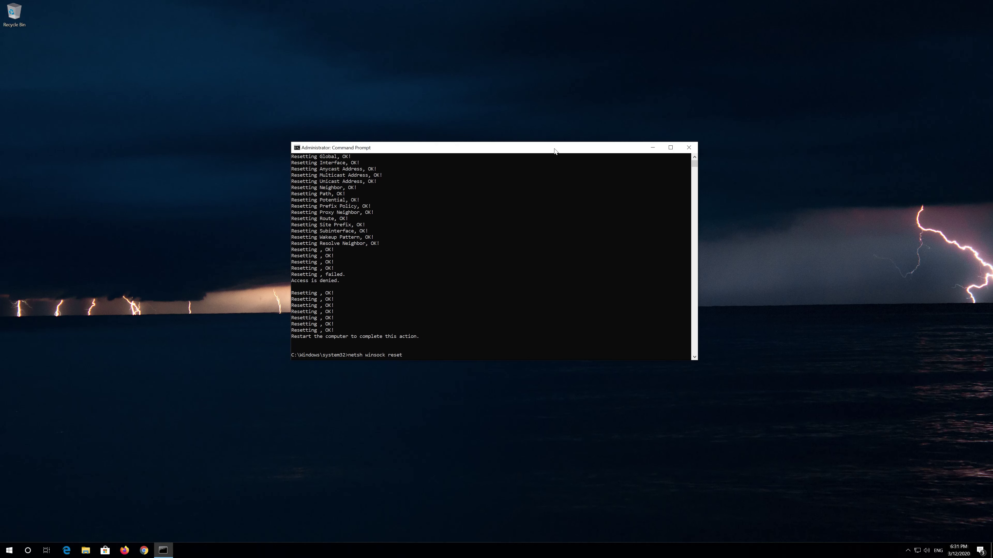
key(Return)
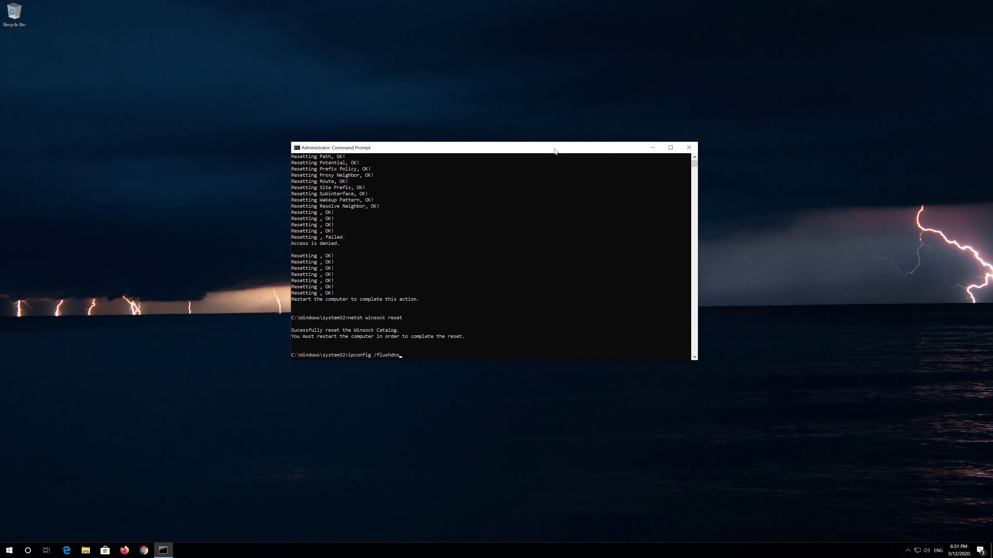
key(Return)
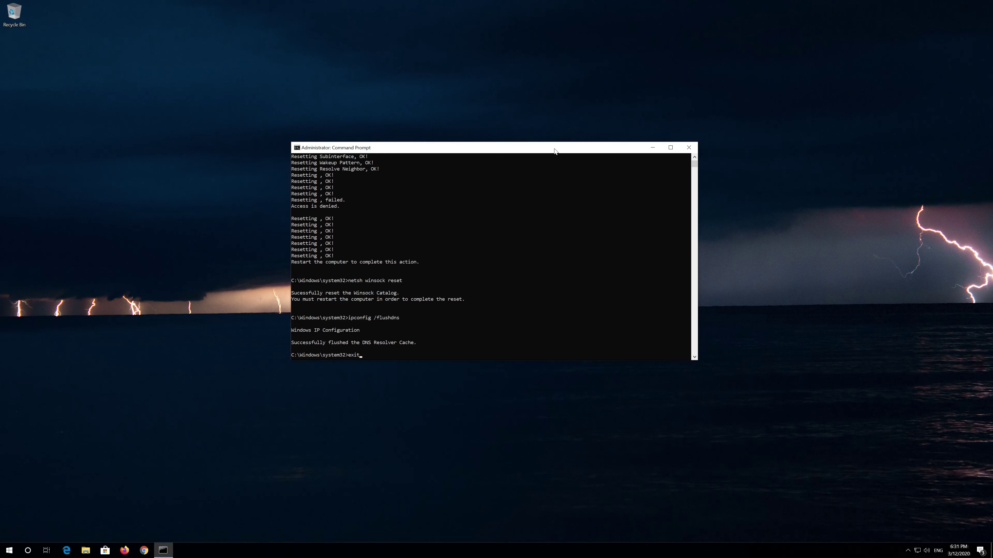
Exit Command Prompt and restart the computer to complete the network resets
key(Return)
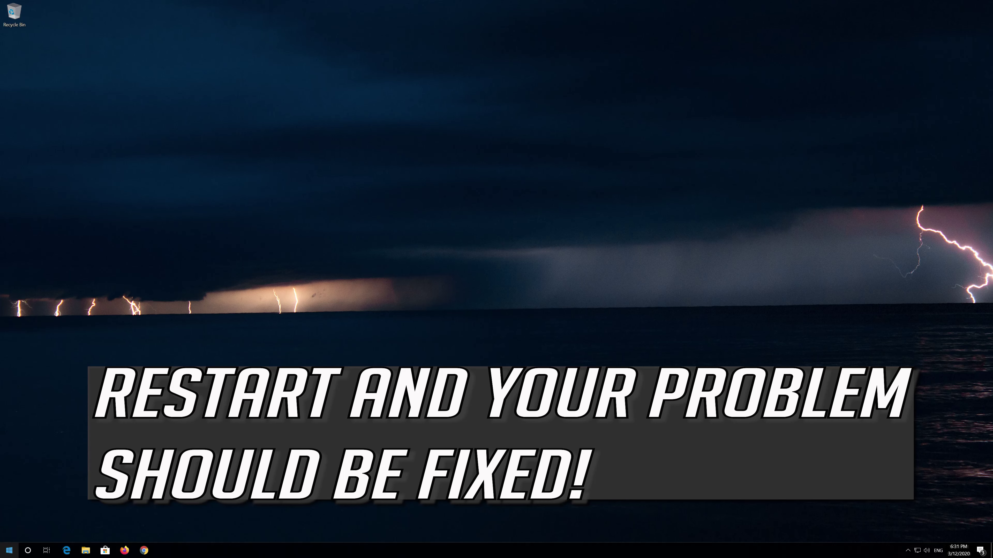
click(9, 550)
click(10, 534)
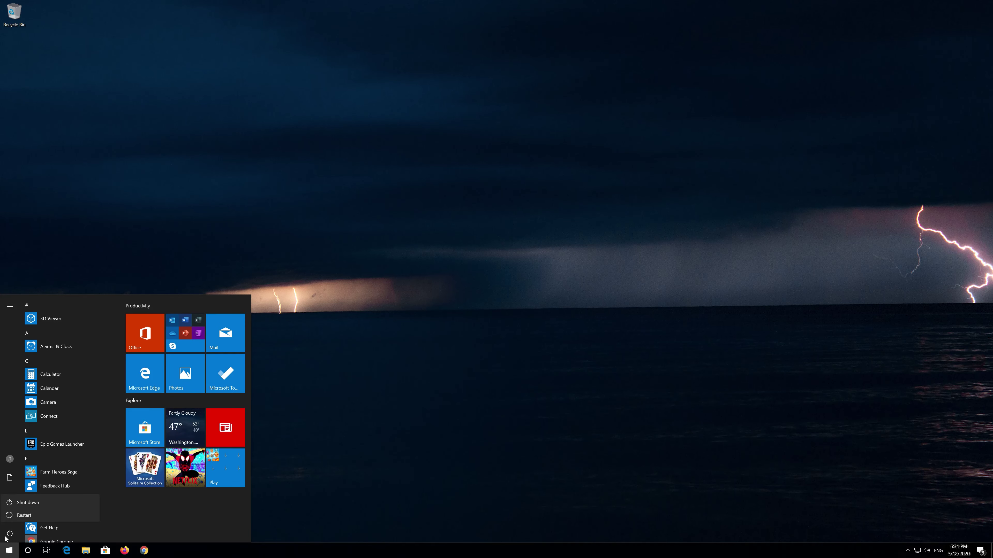
click(25, 513)
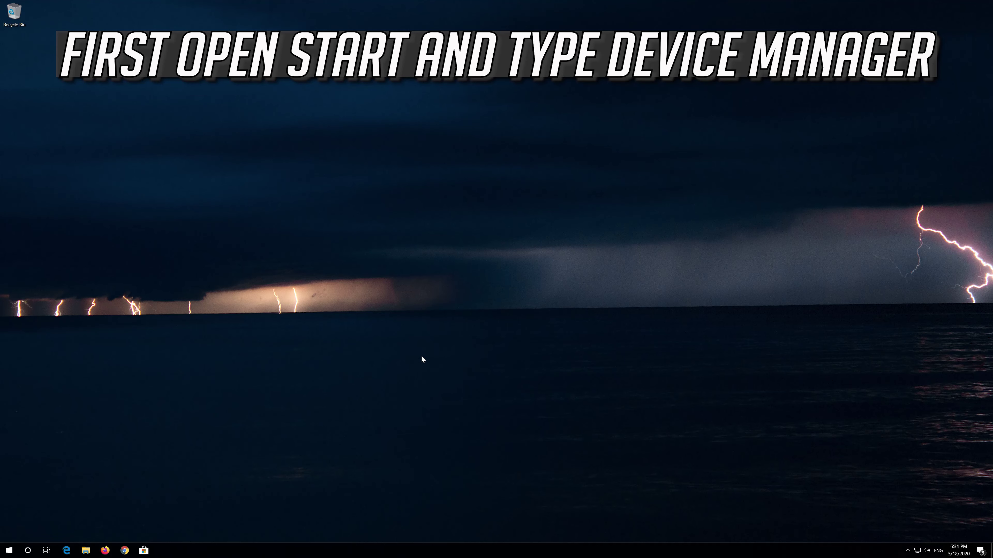
Search for device manager, open Device Manager and move its window to the middle of the desktop
key(super)
text(device manager)
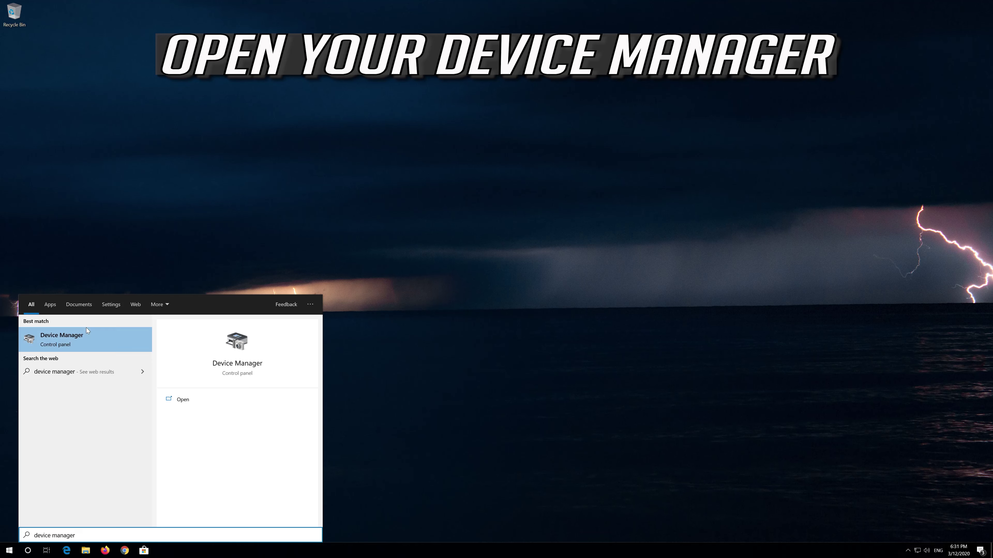
click(74, 340)
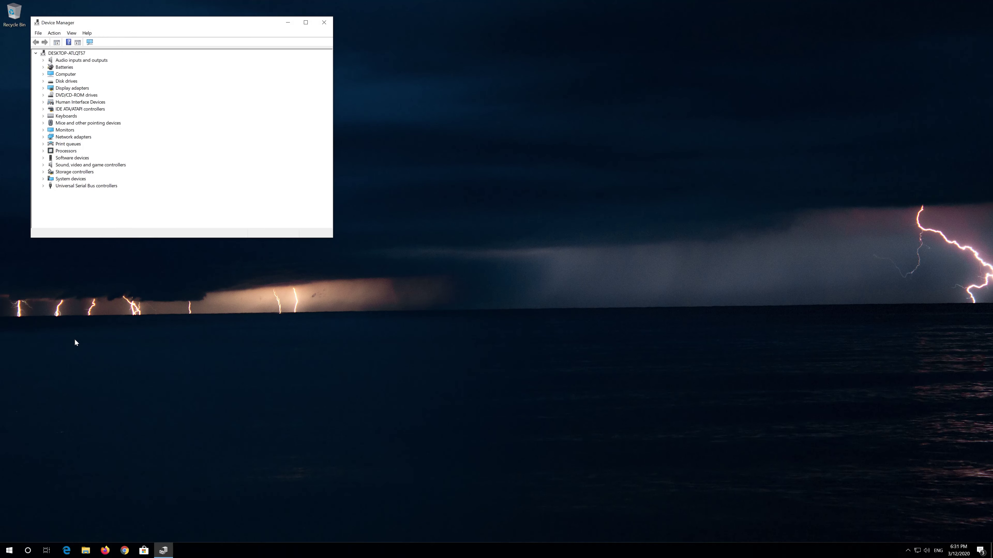
drag(183, 26, 445, 132)
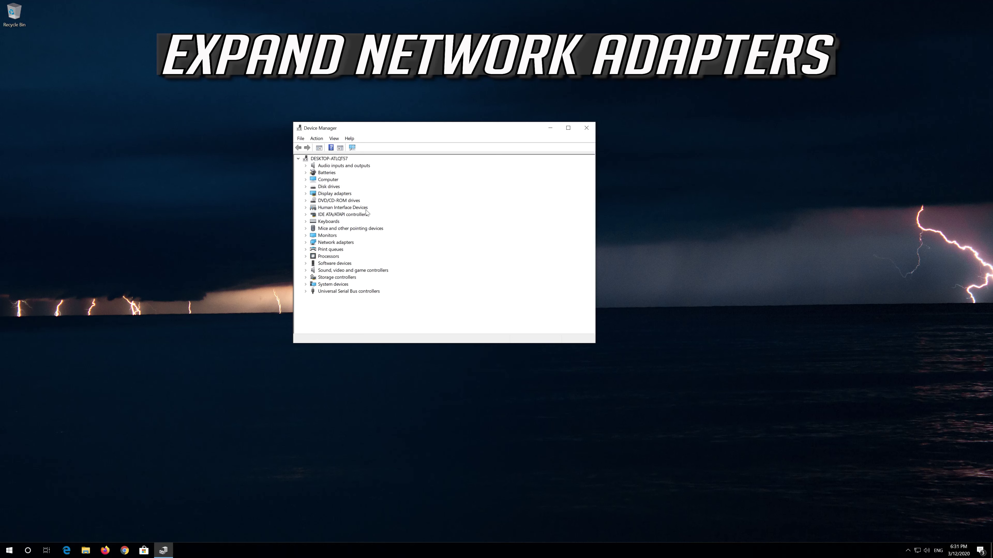
Uninstall the Intel(R) PRO/1000 MT Desktop Adapter from the Network adapters category
click(306, 243)
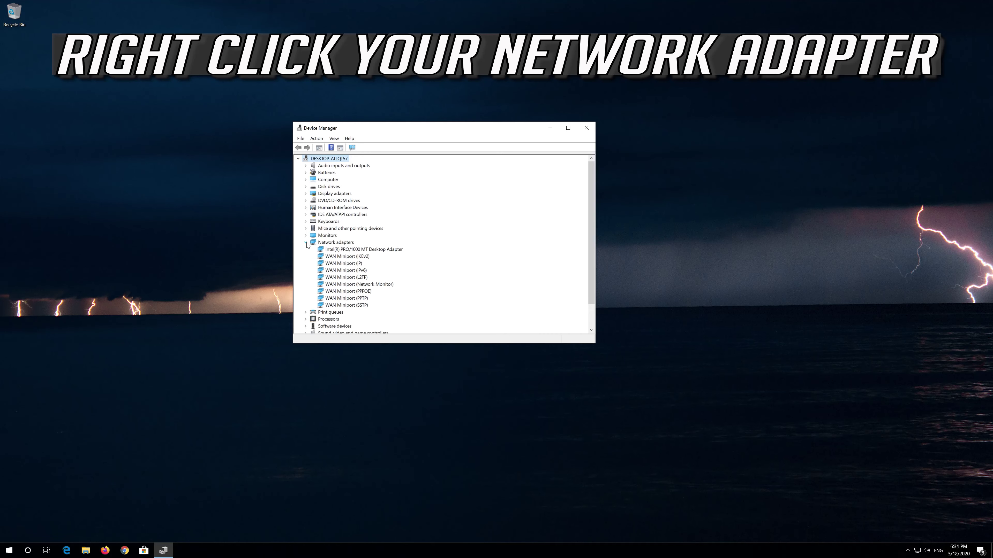
click(342, 250)
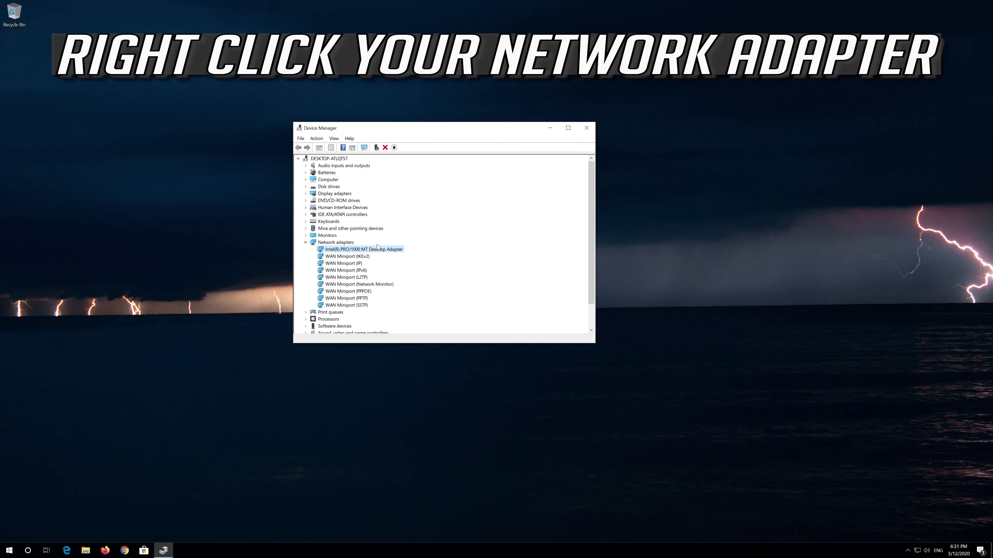
right_click(367, 251)
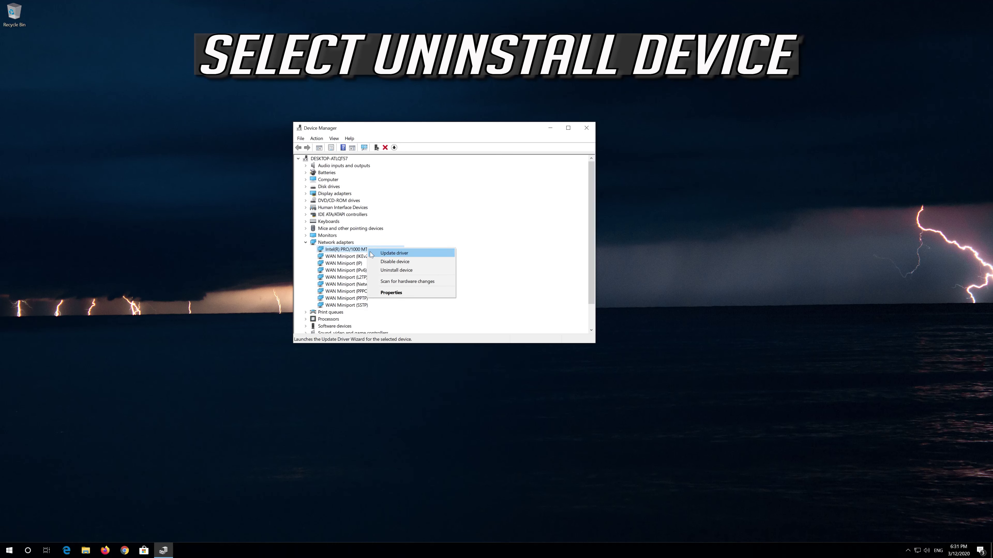
click(414, 270)
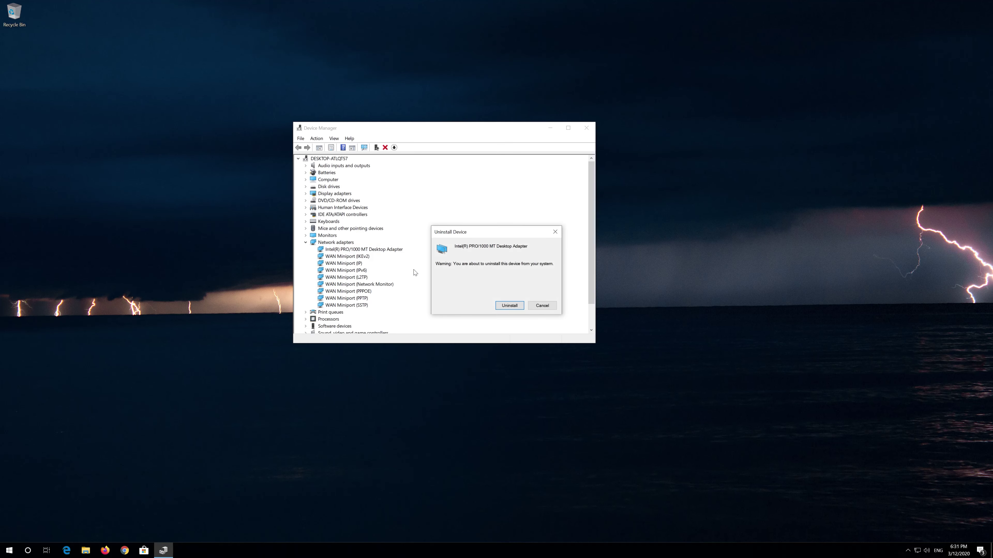
click(510, 305)
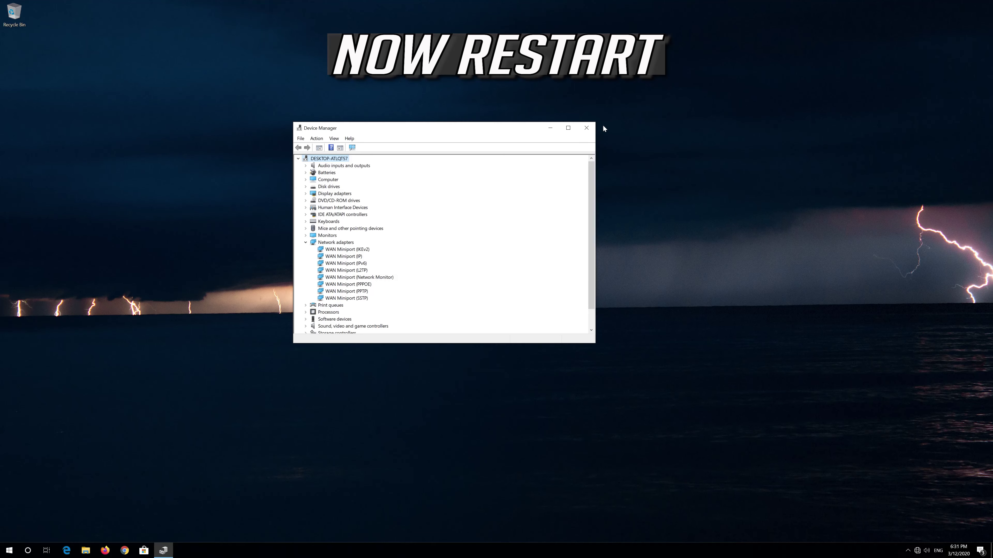
Close Device Manager and restart the computer
click(591, 129)
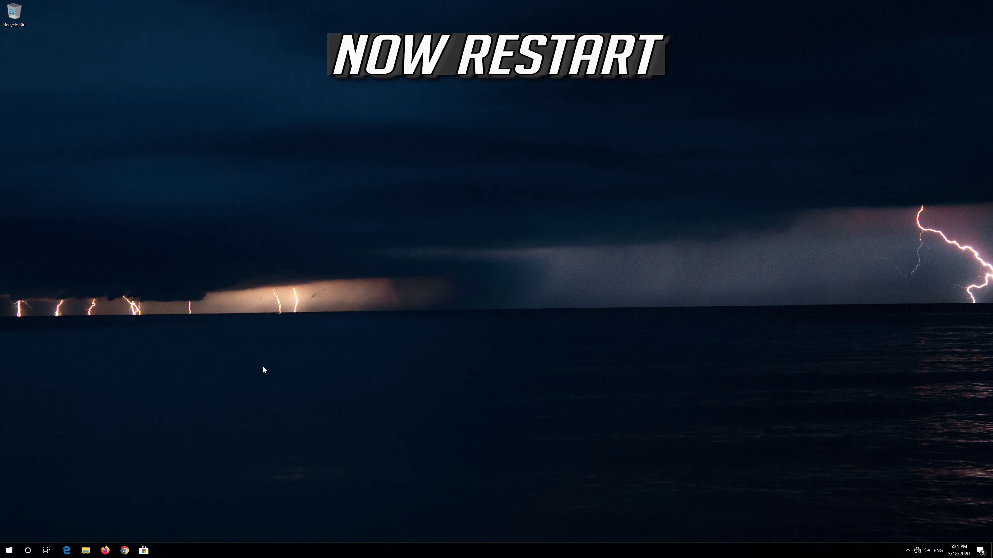
click(2, 546)
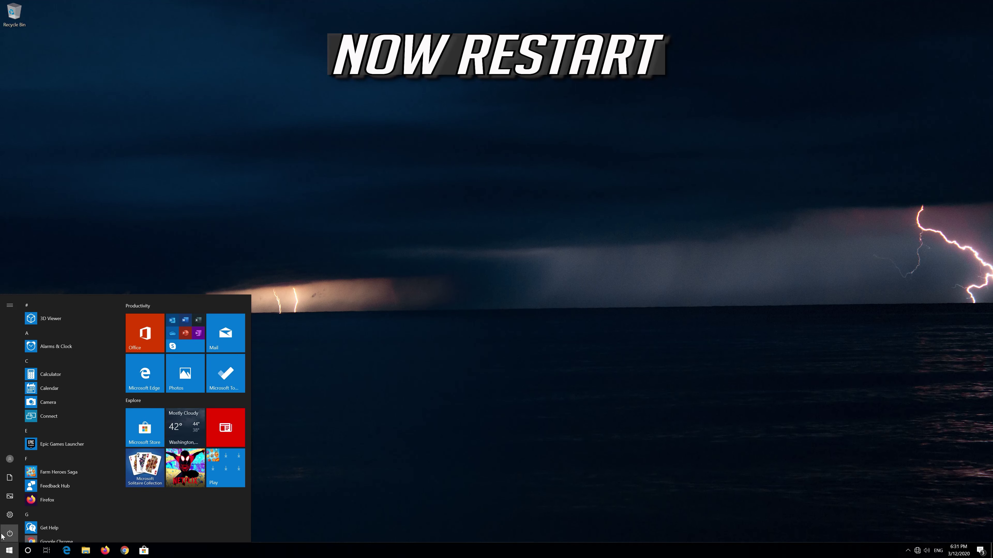
mouse_move(9, 534)
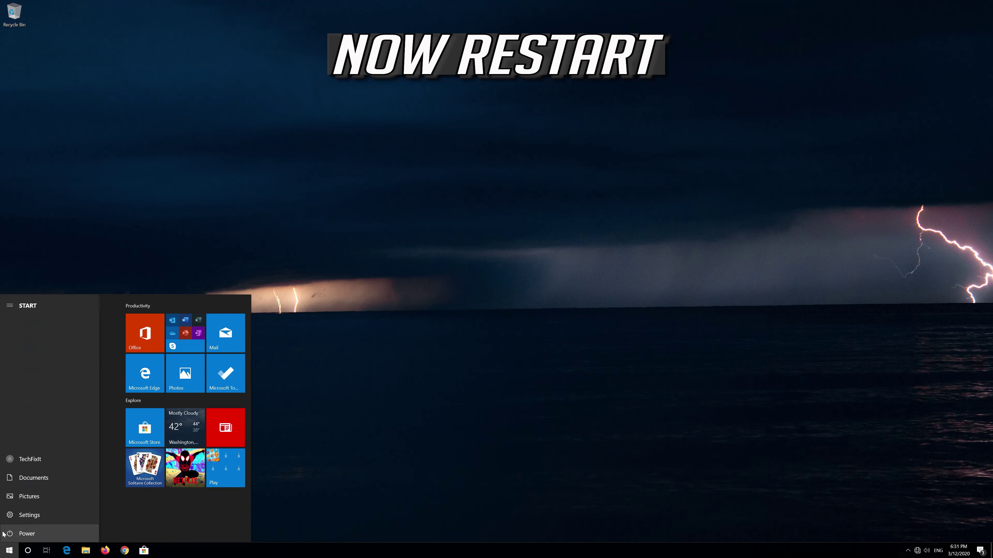
click(19, 528)
click(21, 515)
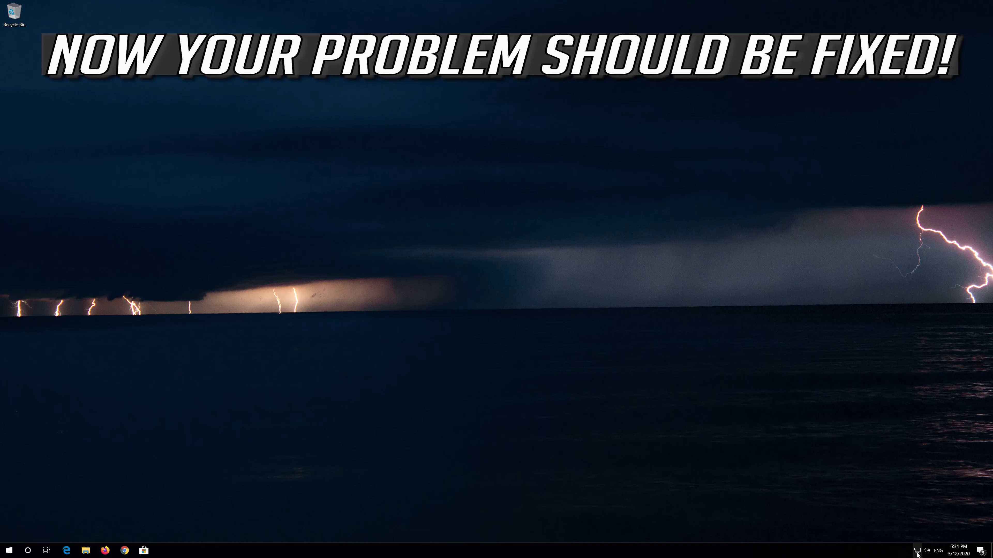
click(101, 552)
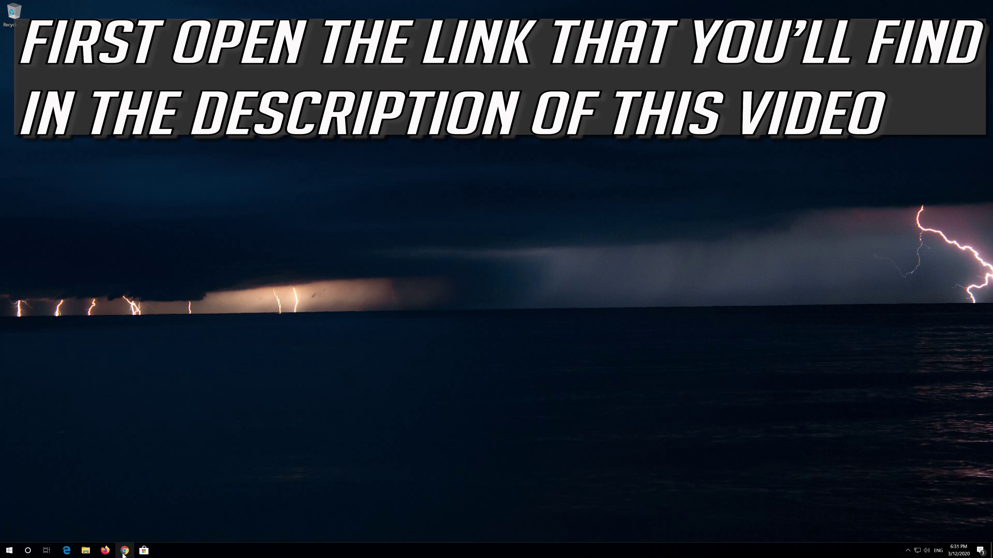
click(124, 551)
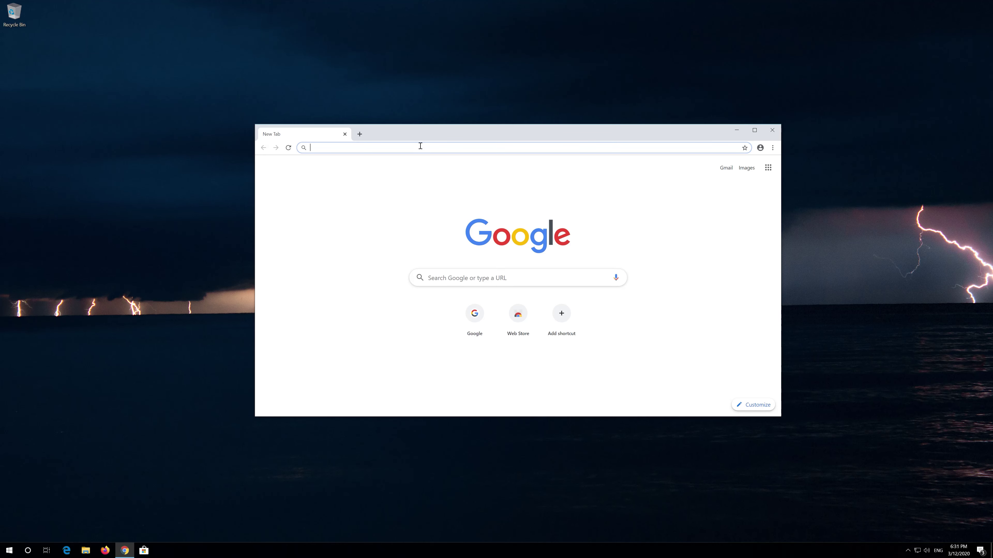
text(https://www.microsoft.com/en-us/software-download/windows10)
key(Return)
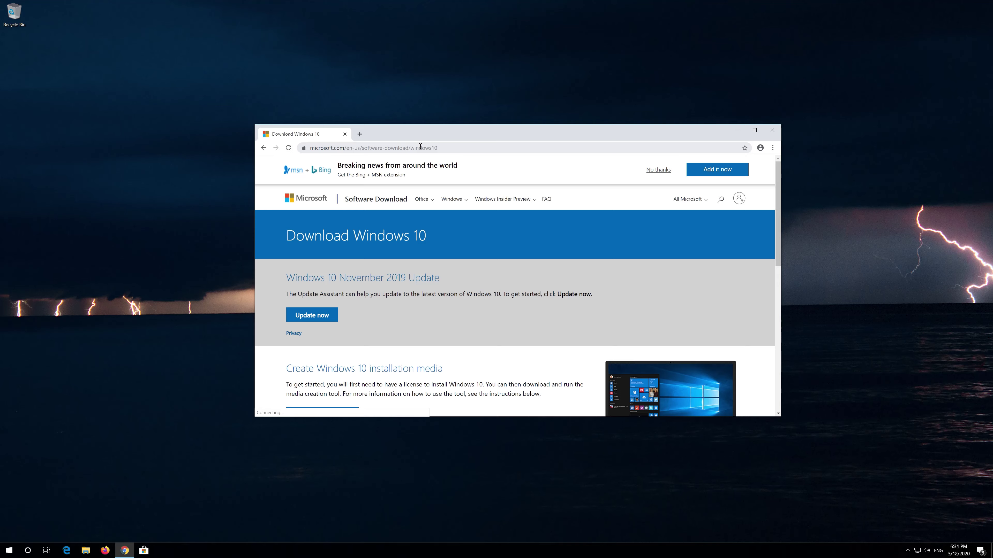
Download the Windows 10 media creation tool and close the browser
scroll(480, 301, down, 1)
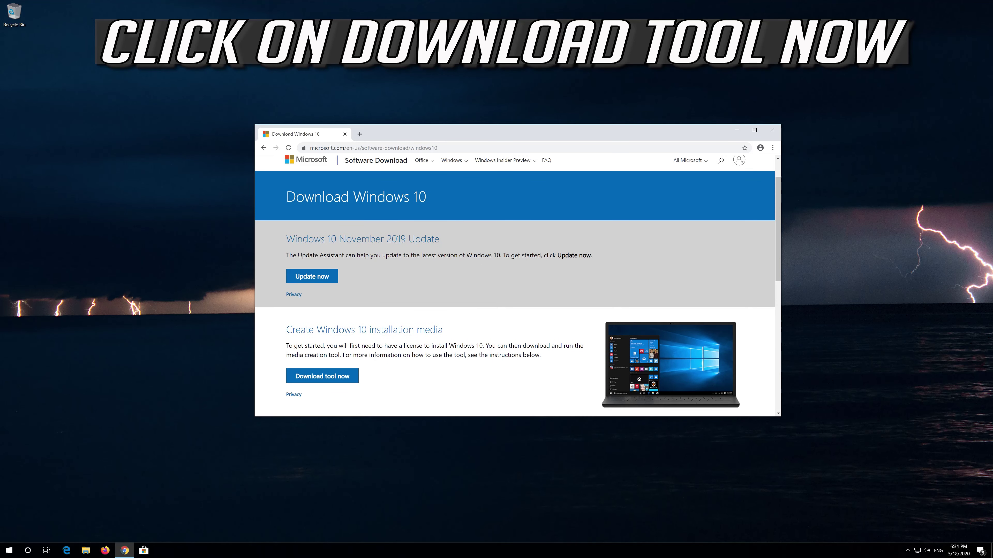
click(341, 377)
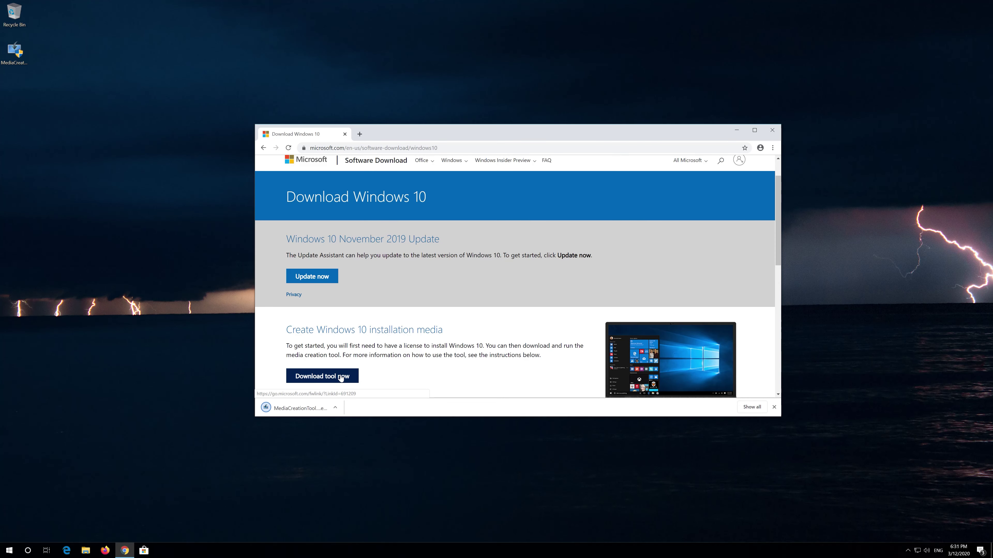
click(773, 130)
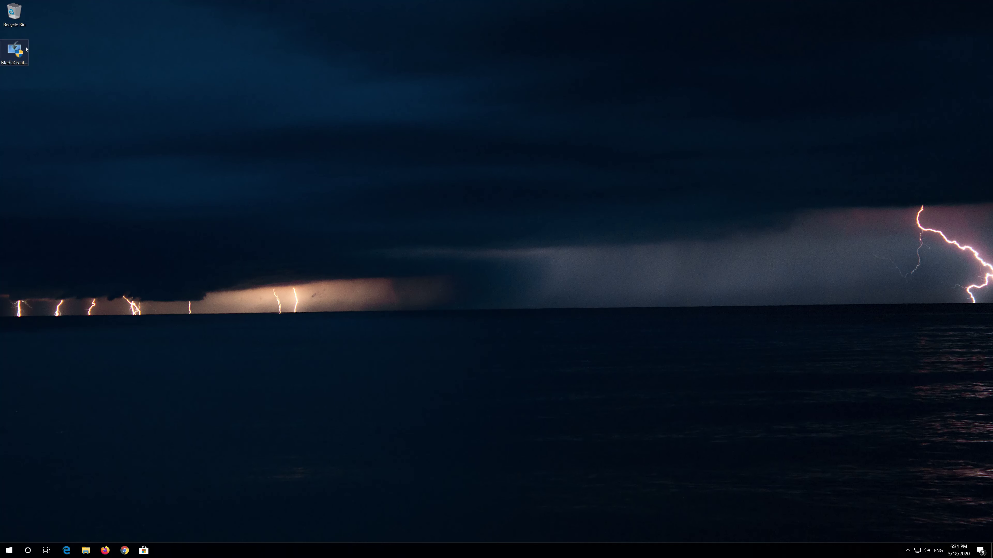
Run the downloaded media creation tool from the desktop, allow it to make changes and accept its license terms
double_click(14, 59)
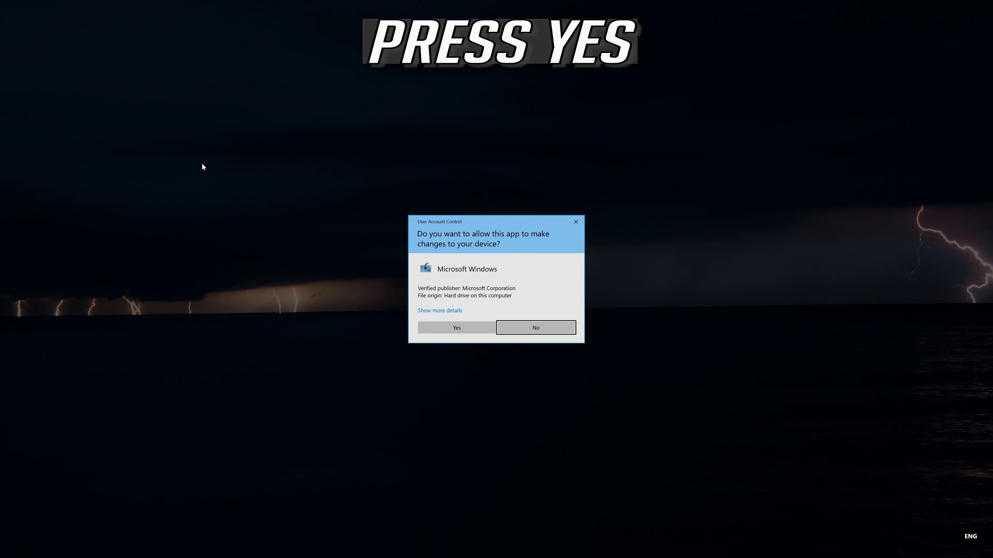
click(454, 331)
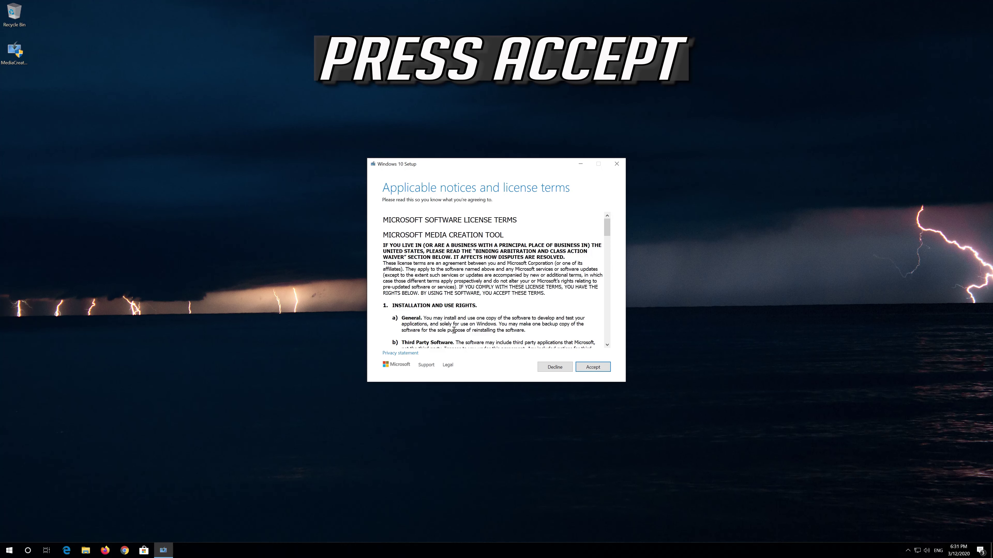
click(606, 366)
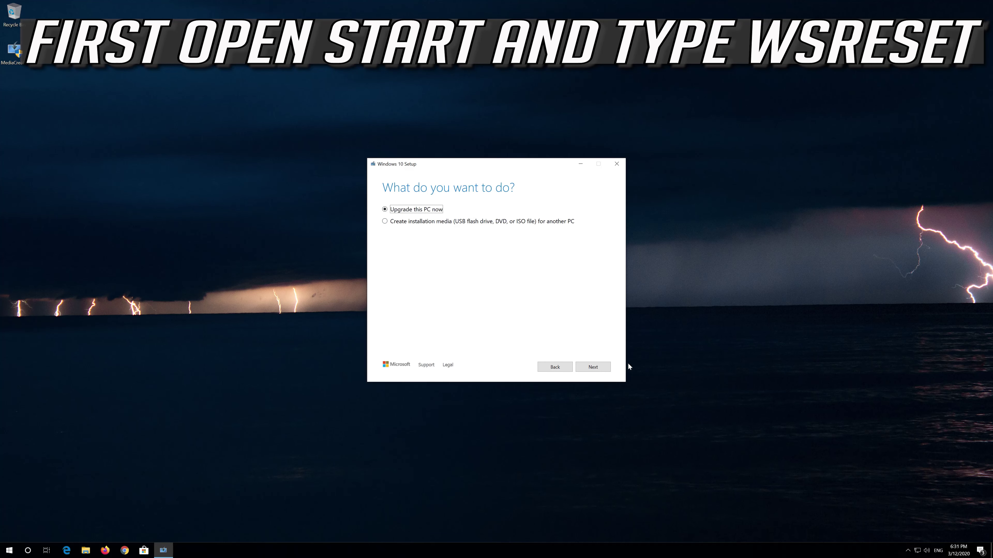
Upgrade this PC now with Windows 10 Pro, accepting the license terms and keeping personal files and apps
click(590, 374)
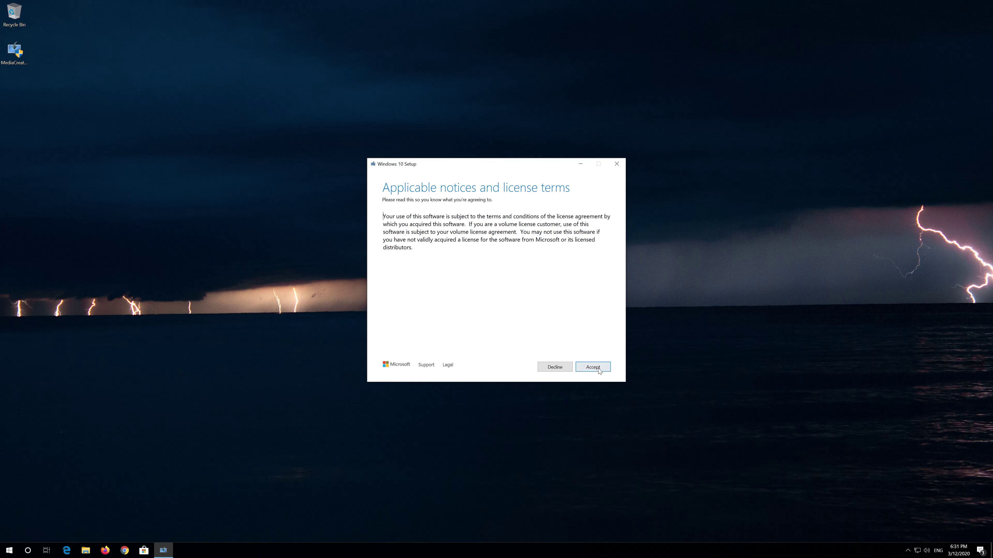
click(598, 369)
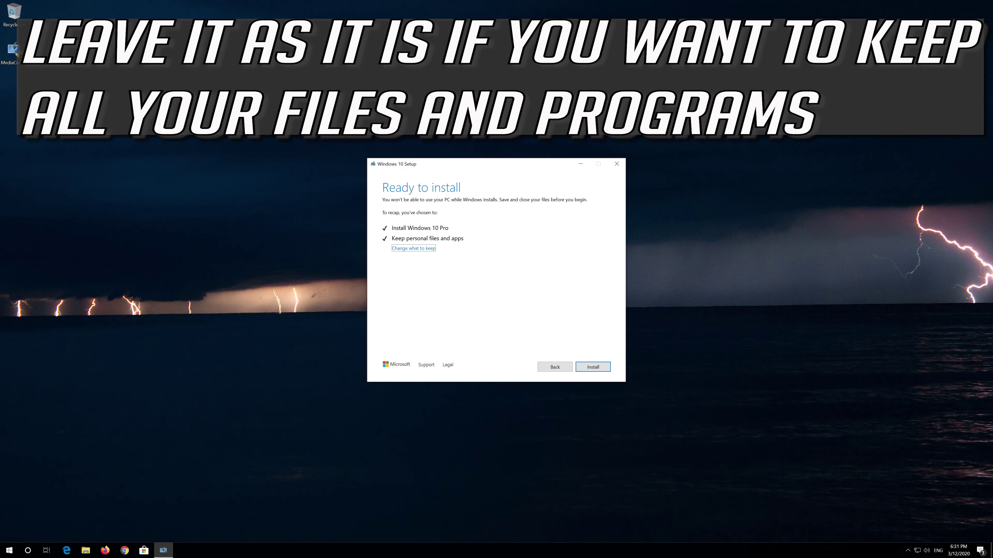
click(592, 368)
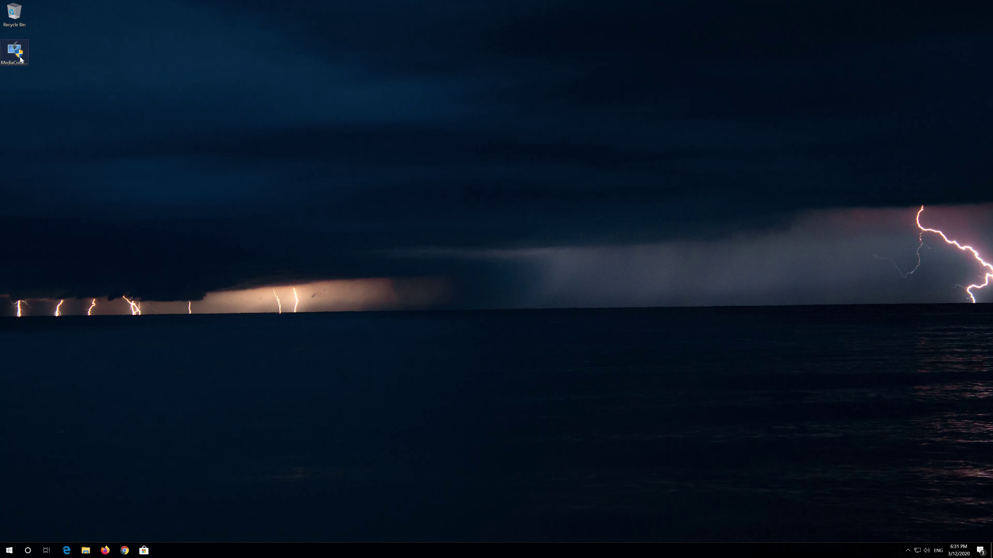
Delete the MediaCreationTool1909 file from the desktop and empty the Recycle Bin to remove it permanently
click(10, 61)
right_click(10, 62)
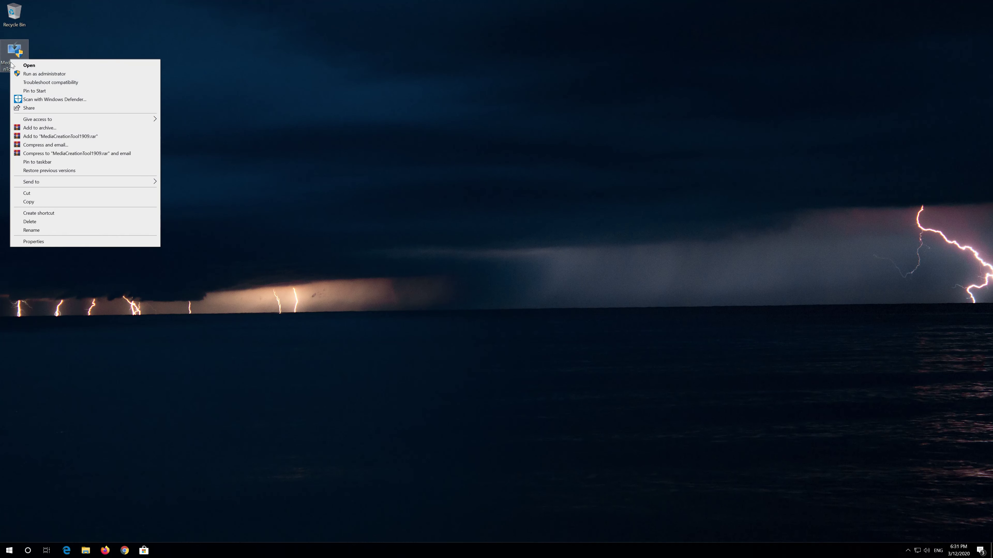
click(30, 222)
right_click(11, 15)
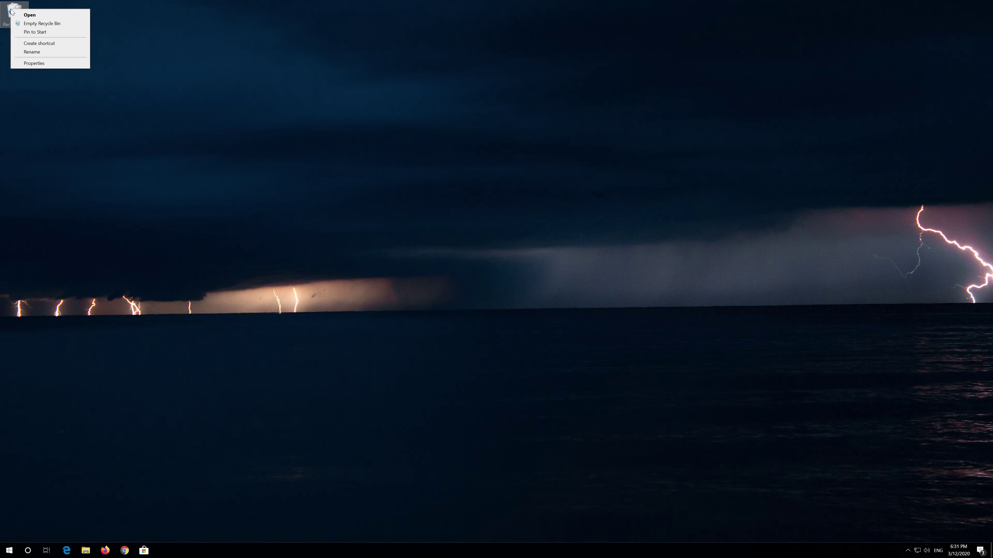
click(39, 25)
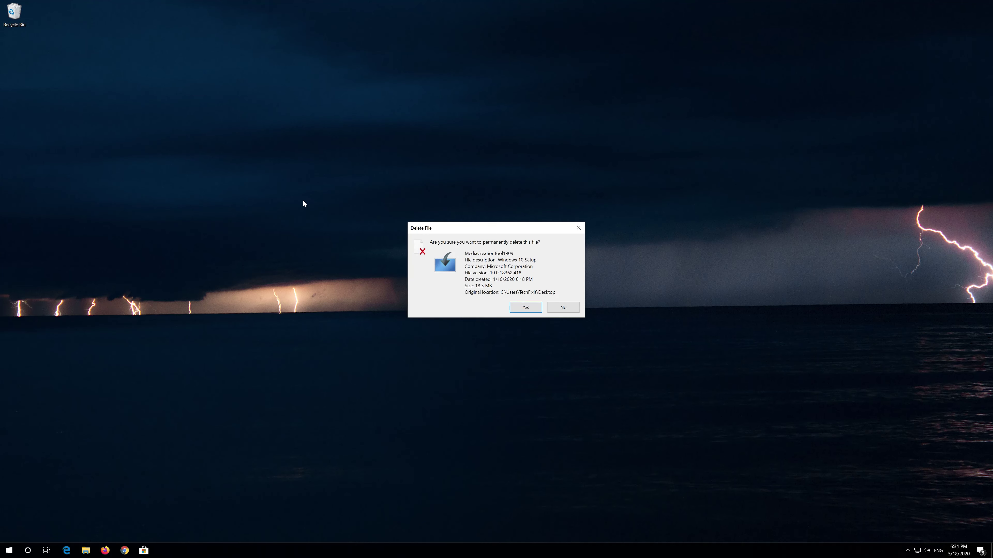
click(535, 309)
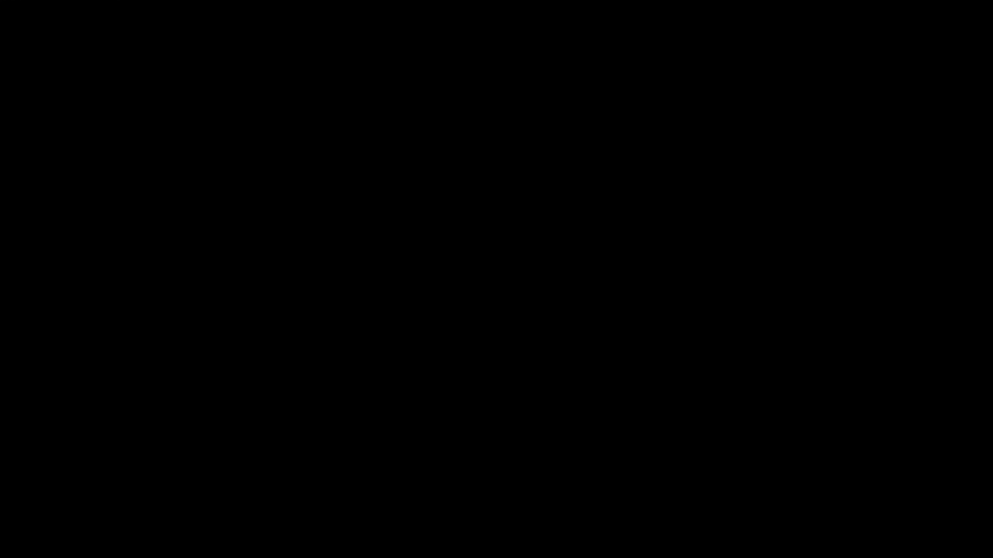